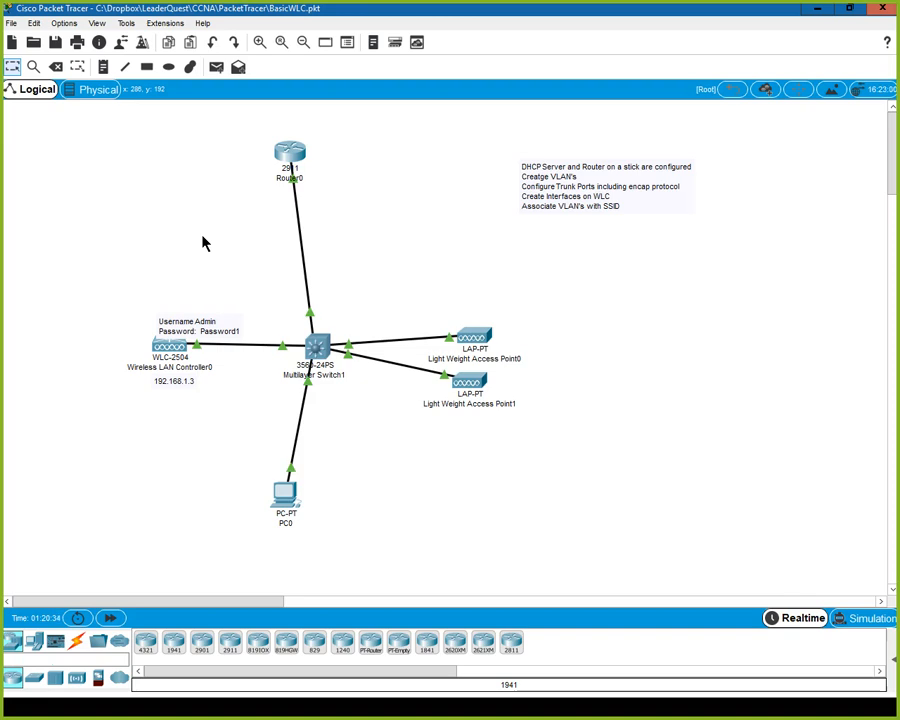
Correct the task-list note to read 'Create VLAN's', save the topology, and open Router0.
{"action": "double_click", "coordinate": [538, 184]}
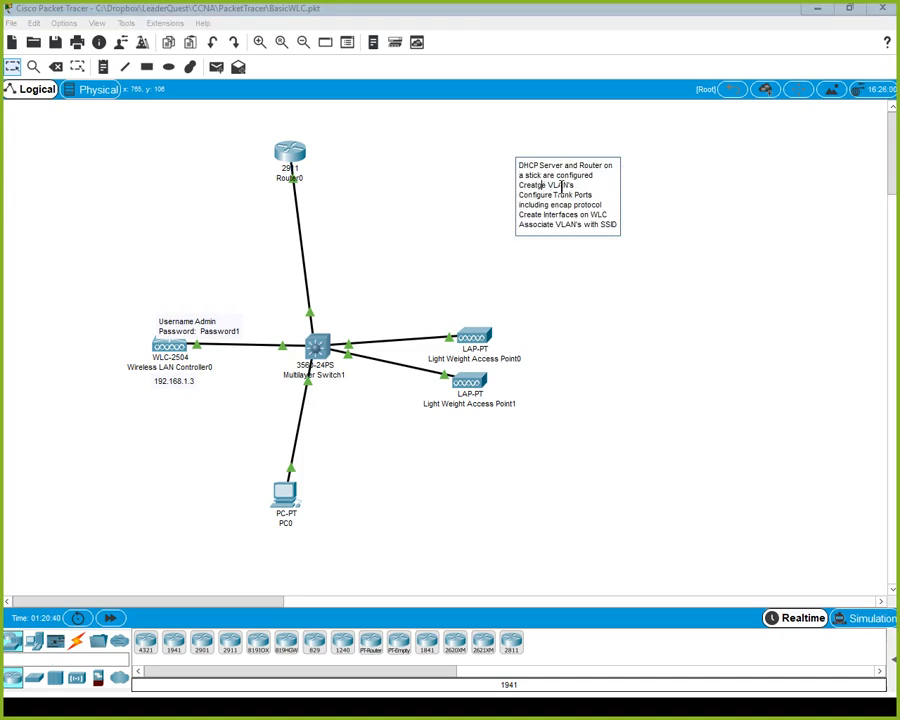
{"action": "left_click", "coordinate": [432, 188]}
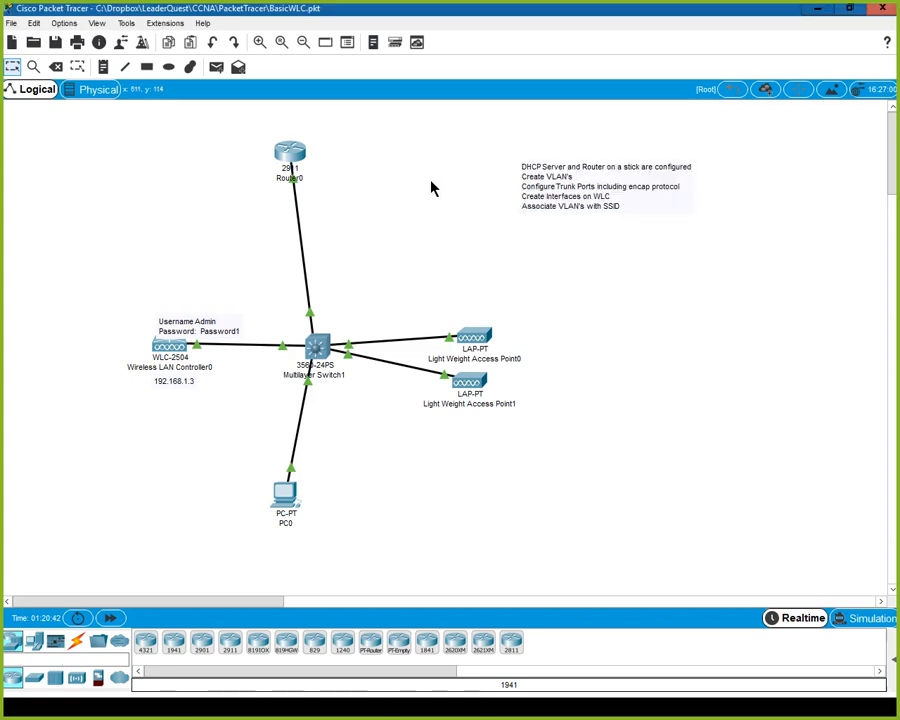
{"action": "left_click", "coordinate": [60, 47]}
{"action": "left_click", "coordinate": [289, 160]}
Maximize Router0's CLI, enter privileged mode, and list interface addresses with show ip int brief.
{"action": "left_click", "coordinate": [598, 139]}
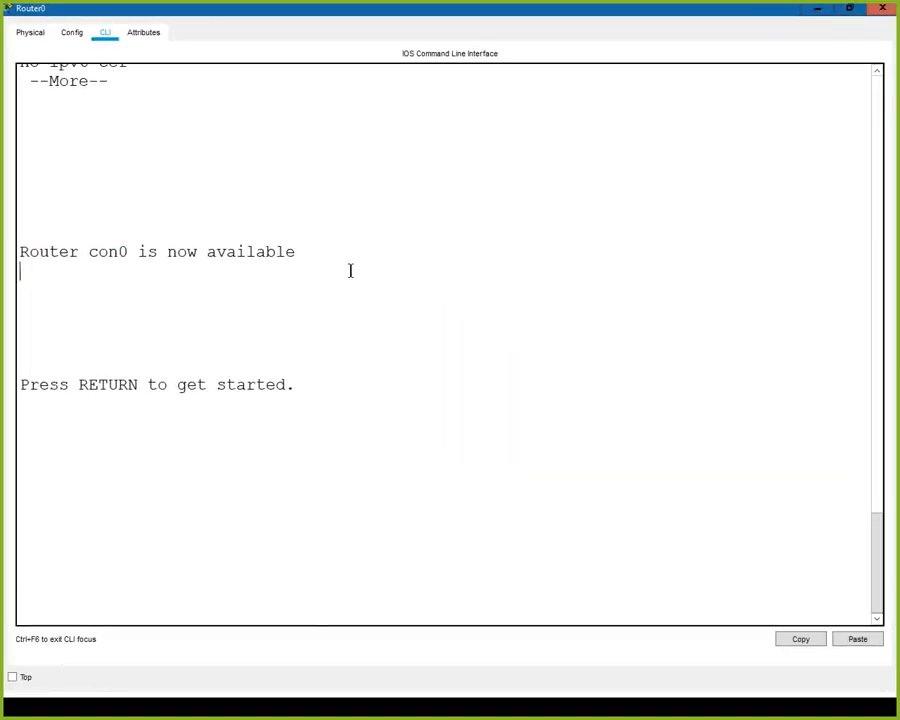
{"action": "key", "text": "Return"}
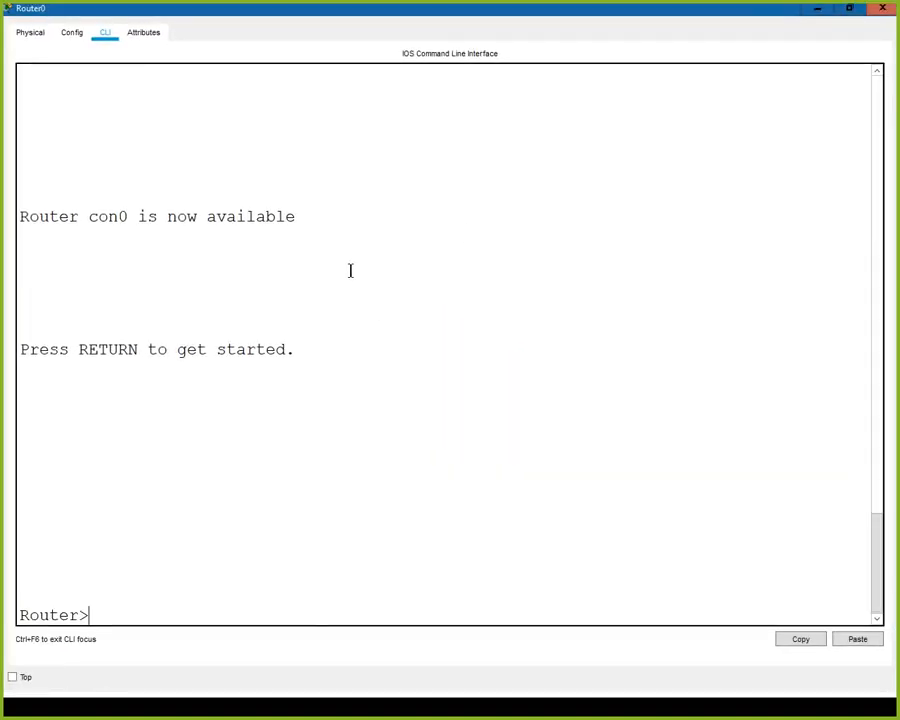
{"action": "type", "text": "en"}
{"action": "key", "text": "Return"}
{"action": "type", "text": "show "}
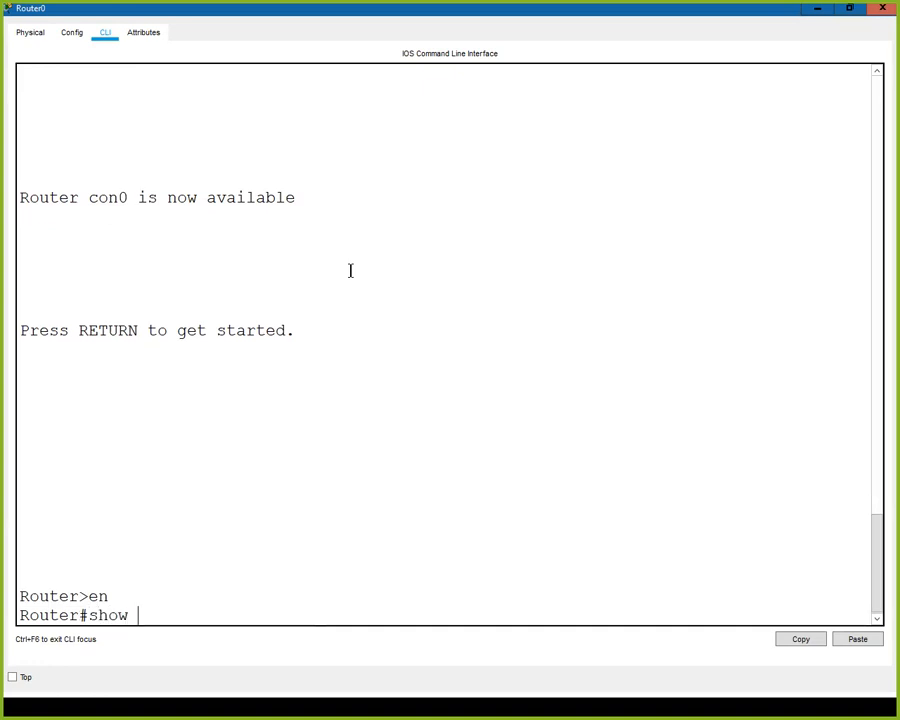
{"action": "type", "text": "ru"}
{"action": "key", "text": "BackSpace"}
{"action": "key", "text": "BackSpace"}
{"action": "key", "text": "BackSpace"}
{"action": "type", "text": "i i"}
{"action": "key", "text": "BackSpace"}
{"action": "key", "text": "BackSpace"}
{"action": "type", "text": "p int brief"}
{"action": "key", "text": "Return"}
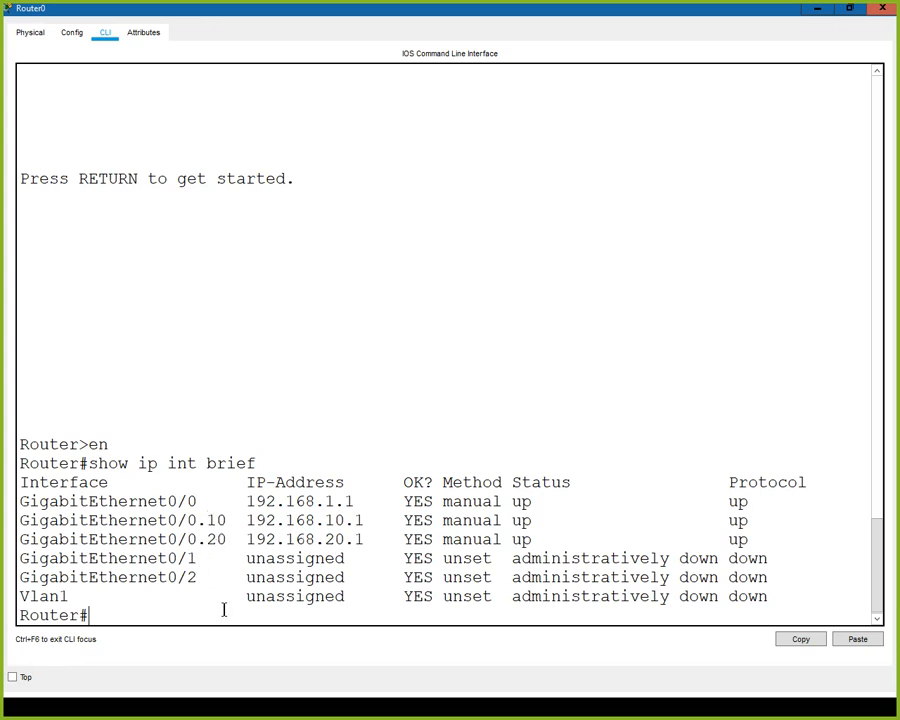
Page through Router0's running configuration (DHCP pools, subinterfaces 0/0.10 and 0/0.20), then close it.
{"action": "type", "text": "show run"}
{"action": "key", "text": "Return"}
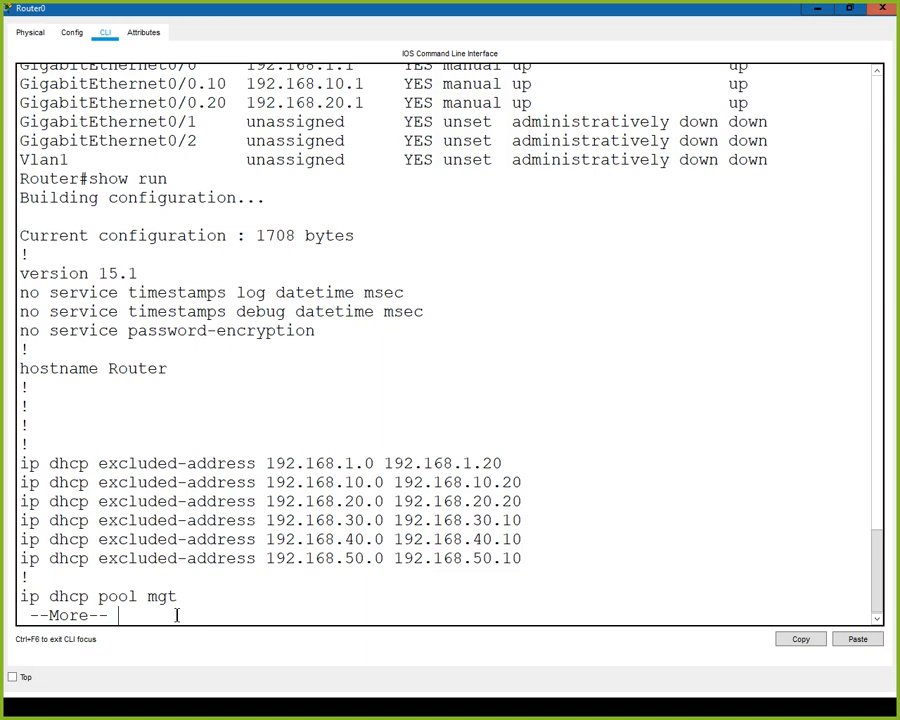
{"action": "key", "text": "space"}
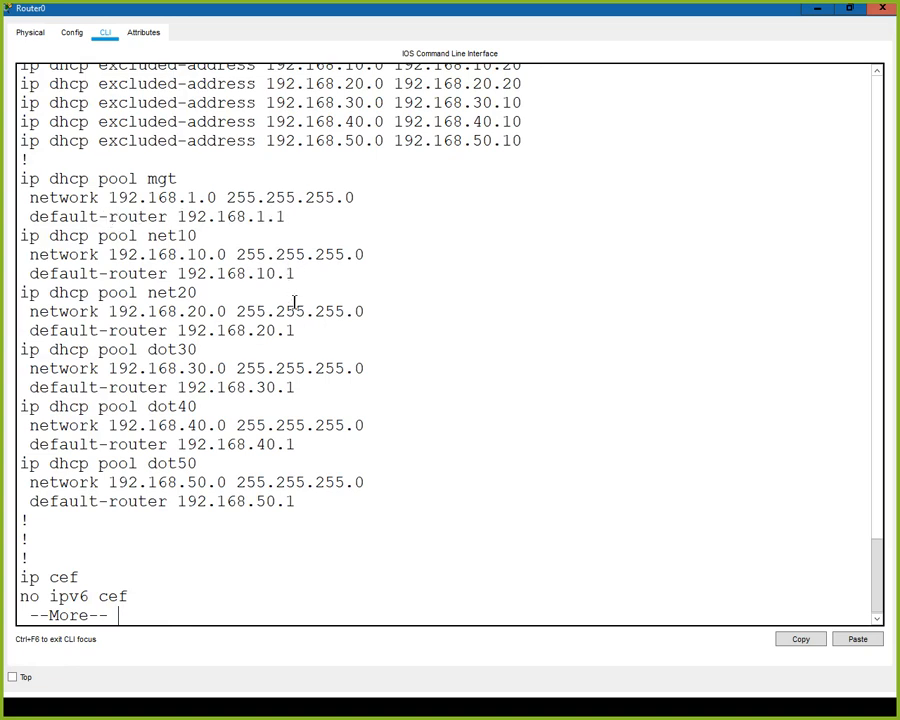
{"action": "key", "text": "space"}
{"action": "key", "text": "space"}
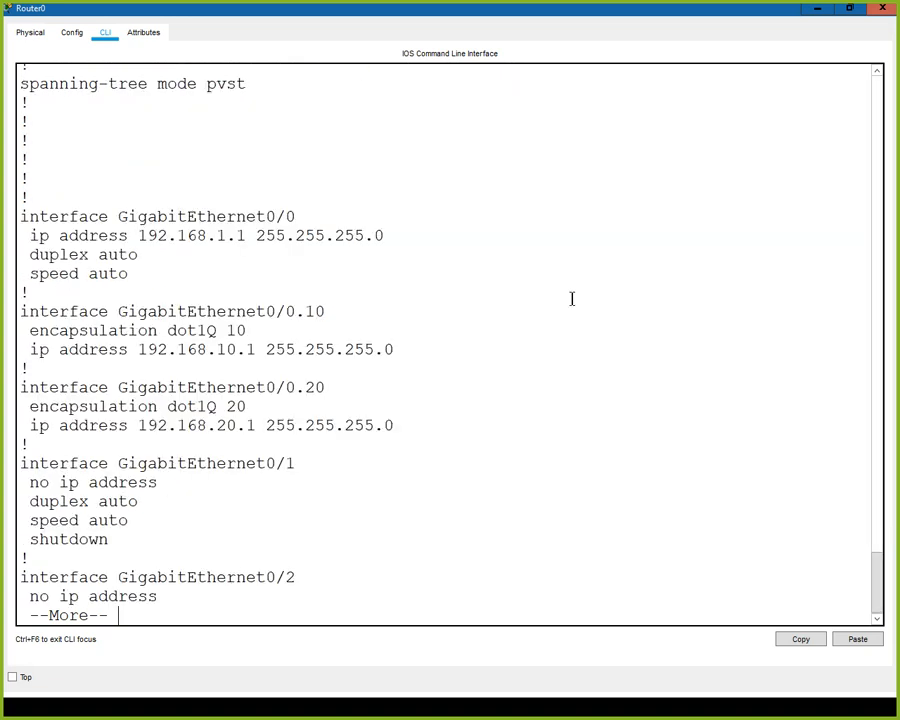
{"action": "key", "text": "space"}
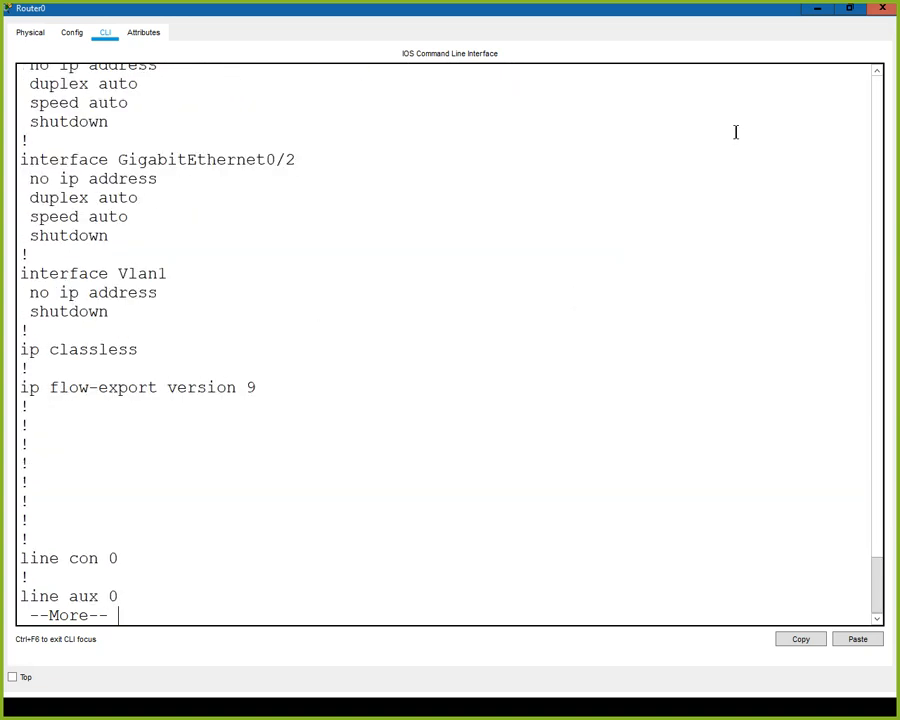
{"action": "left_click", "coordinate": [883, 9]}
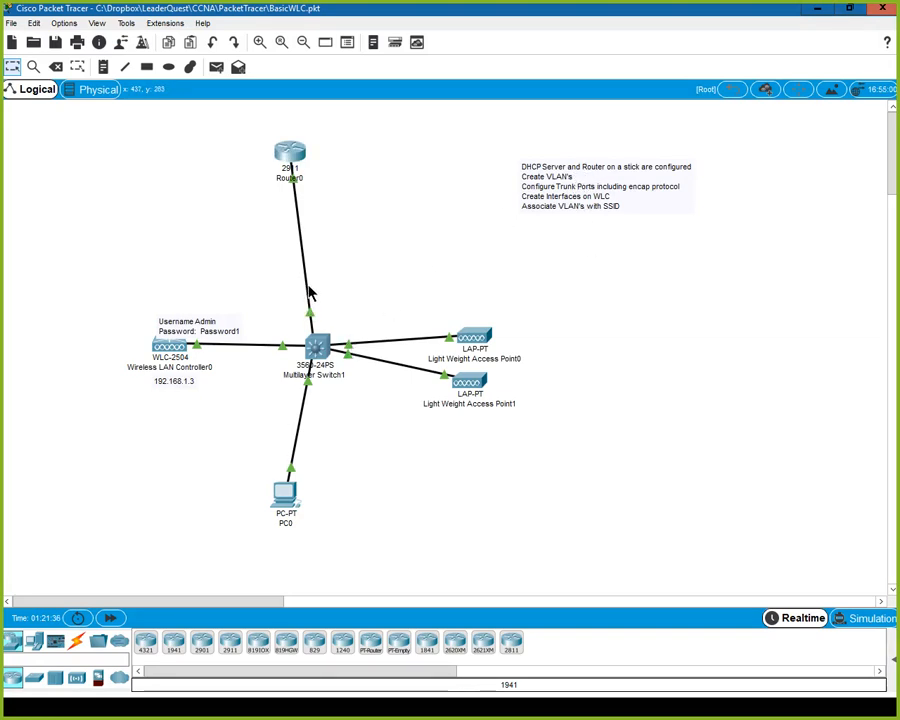
Check the link port labels and open Multilayer Switch1's device window.
{"action": "mouse_move", "coordinate": [308, 295]}
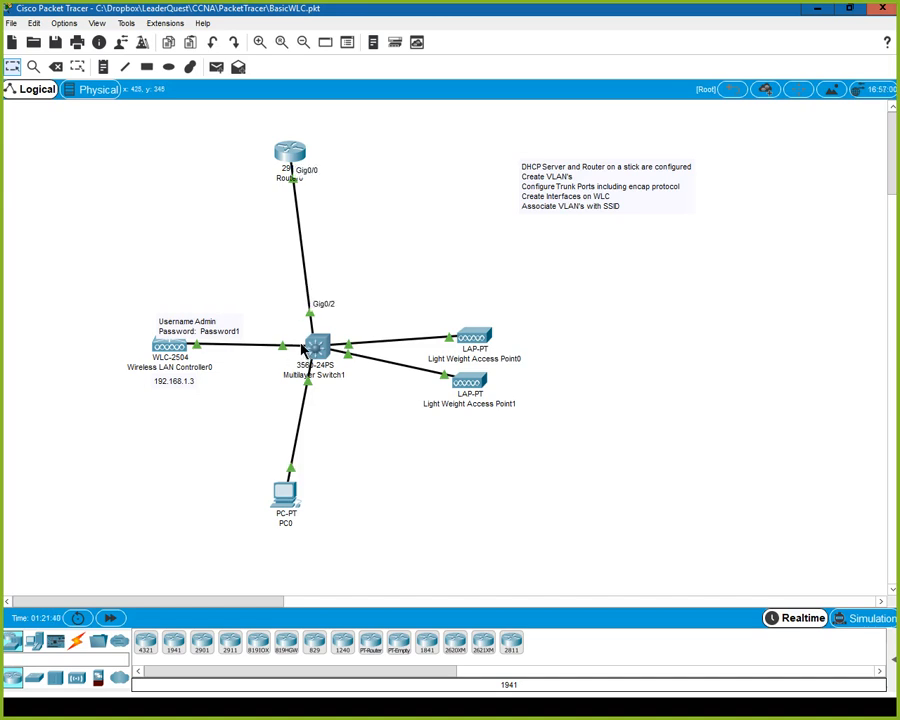
{"action": "mouse_move", "coordinate": [301, 345]}
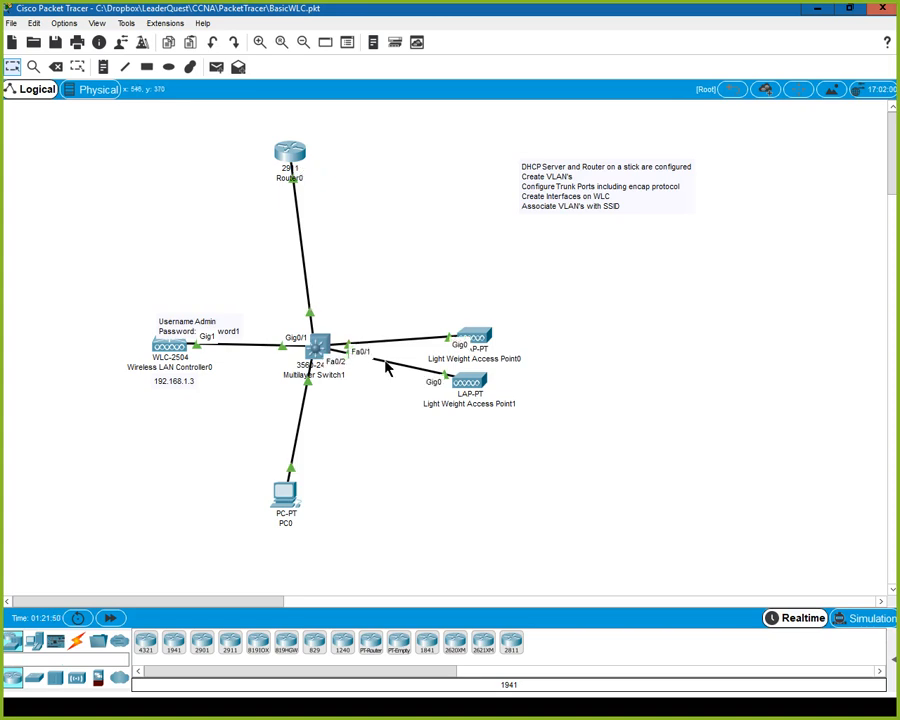
{"action": "left_click", "coordinate": [317, 349]}
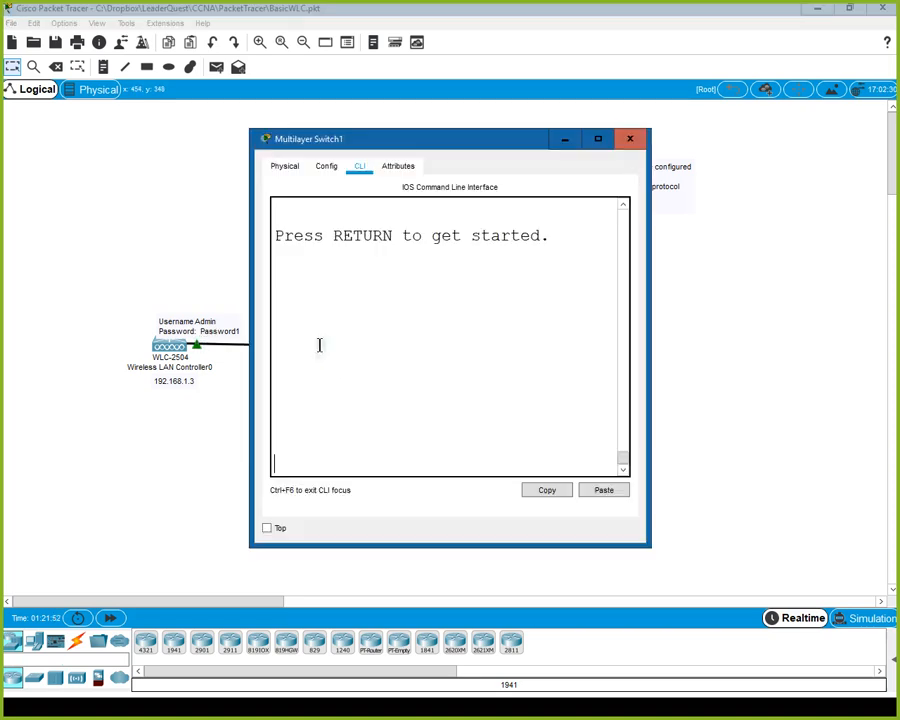
Maximize the switch CLI, enter global configuration, and select interface range G0/1–2.
{"action": "left_click", "coordinate": [594, 138]}
{"action": "key", "text": "Return"}
{"action": "type", "text": "en"}
{"action": "key", "text": "Return"}
{"action": "type", "text": "config t"}
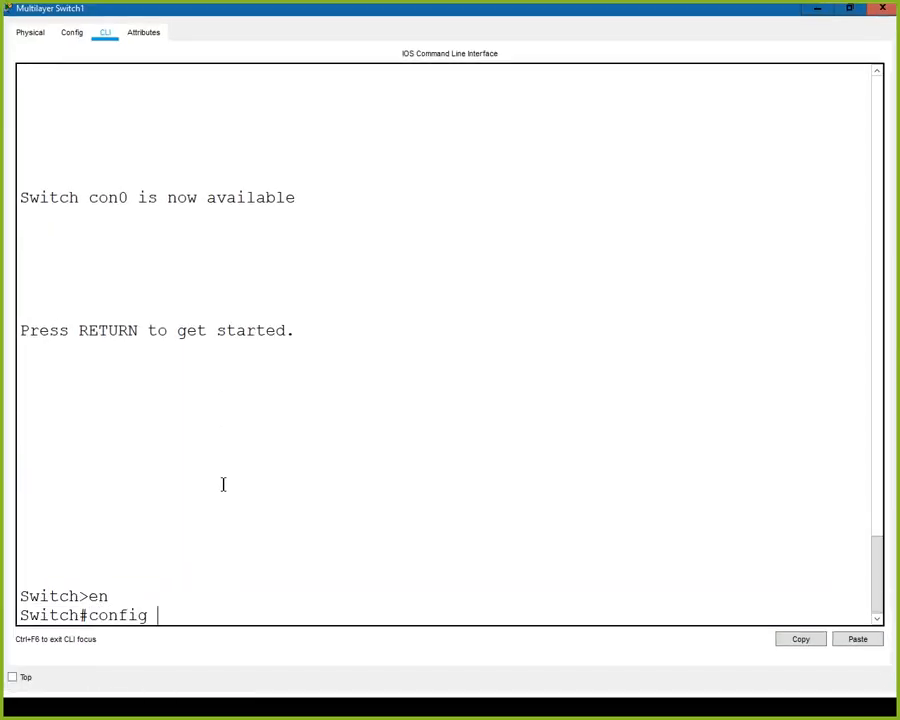
{"action": "key", "text": "Return"}
{"action": "type", "text": "int"}
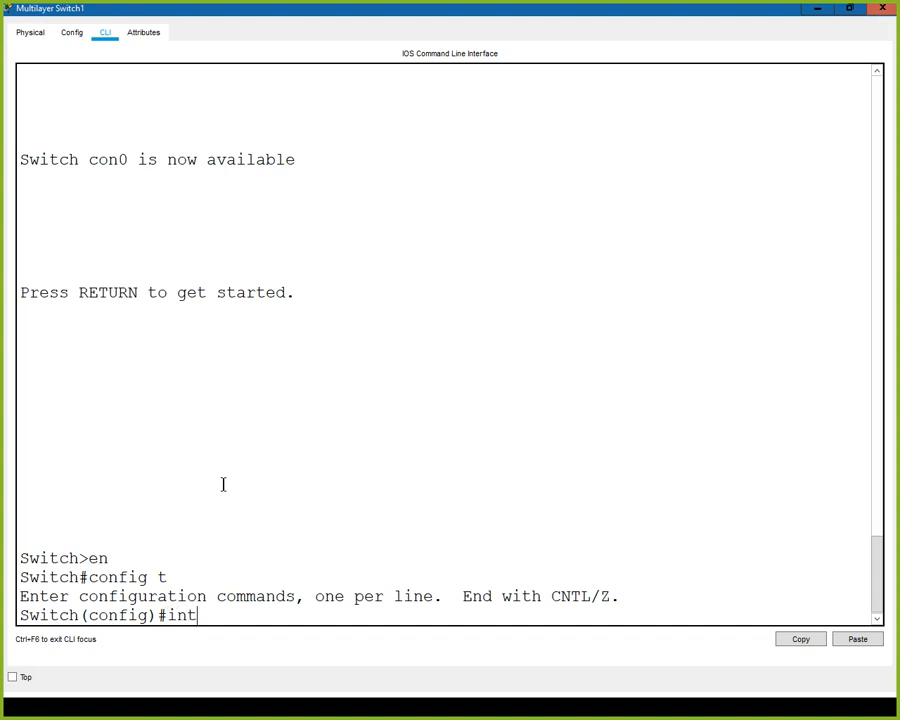
{"action": "type", "text": " ra g0/1 - 2"}
{"action": "key", "text": "Return"}
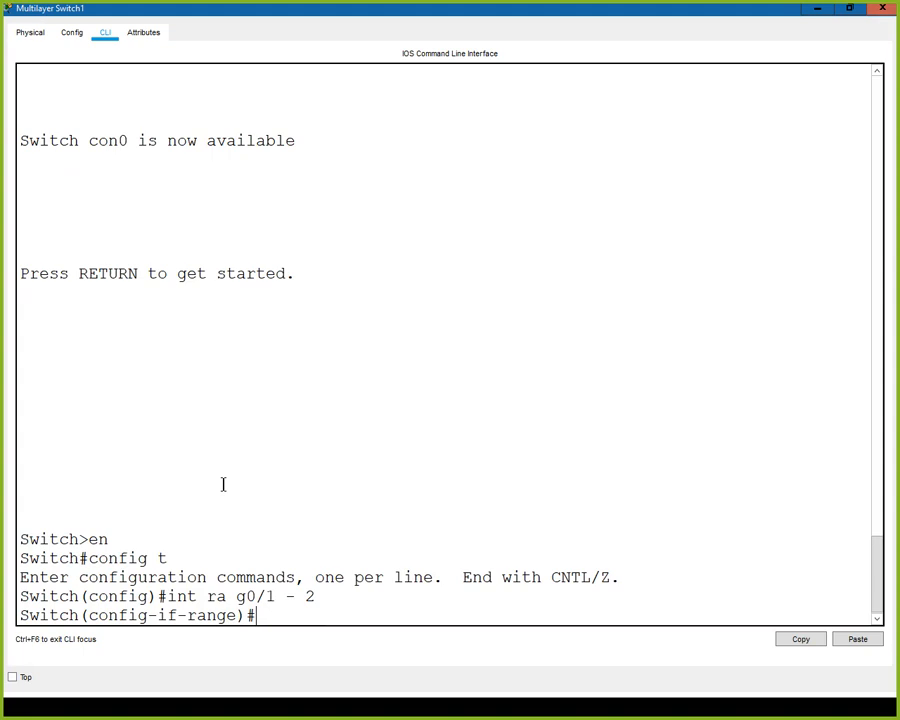
Set dot1q trunk encapsulation on G0/1–2 and make them trunk ports.
{"action": "type", "text": "sw"}
{"action": "key", "text": "Tab"}
{"action": "type", "text": "mo"}
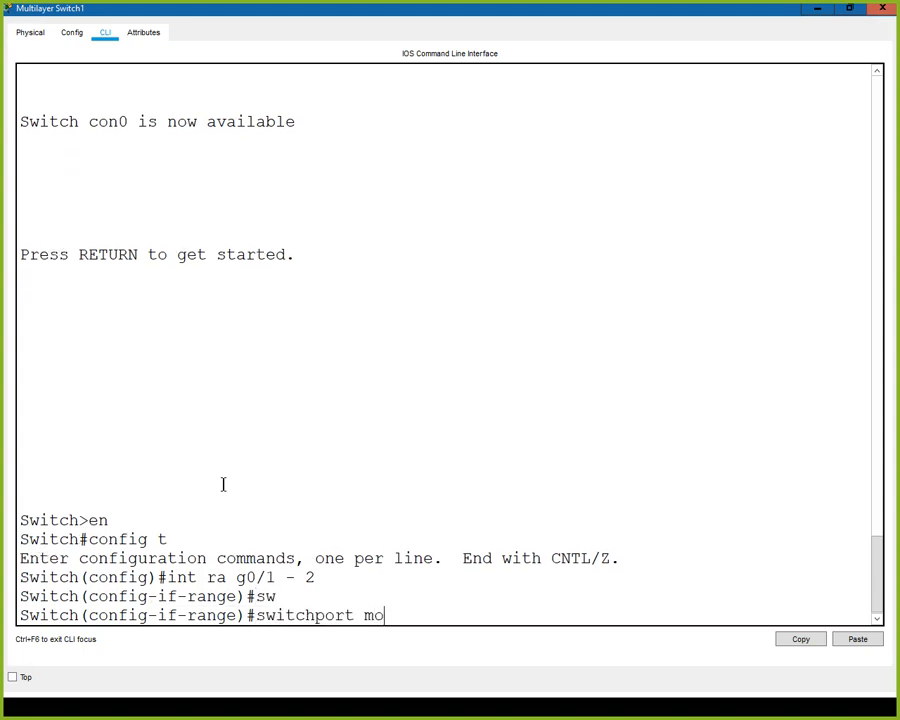
{"action": "key", "text": "Tab"}
{"action": "type", "text": "tr"}
{"action": "key", "text": "Tab"}
{"action": "key", "text": "Return"}
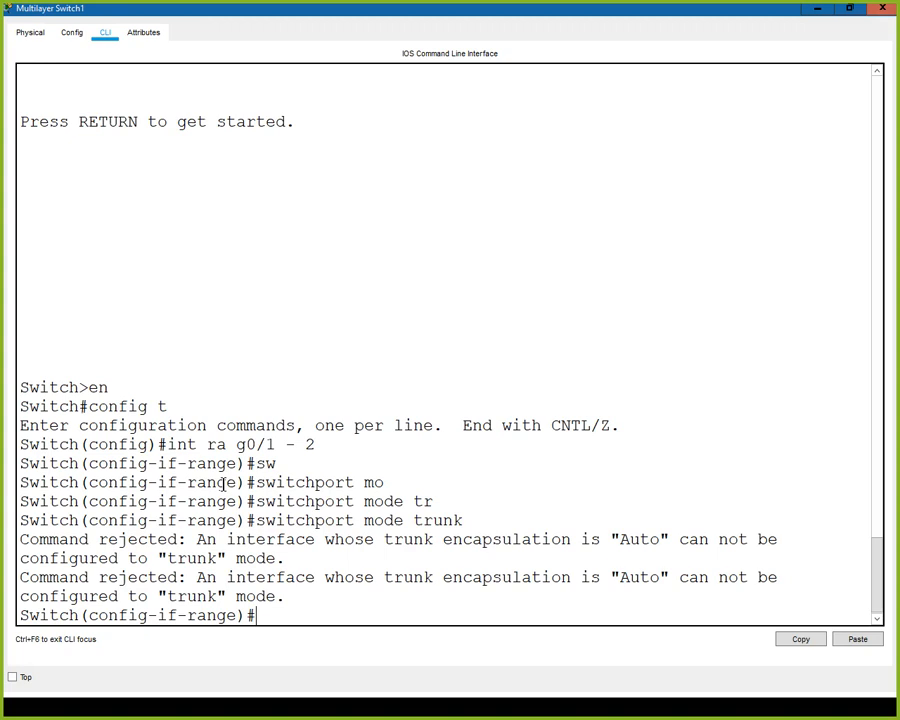
{"action": "type", "text": "sw"}
{"action": "key", "text": "Tab"}
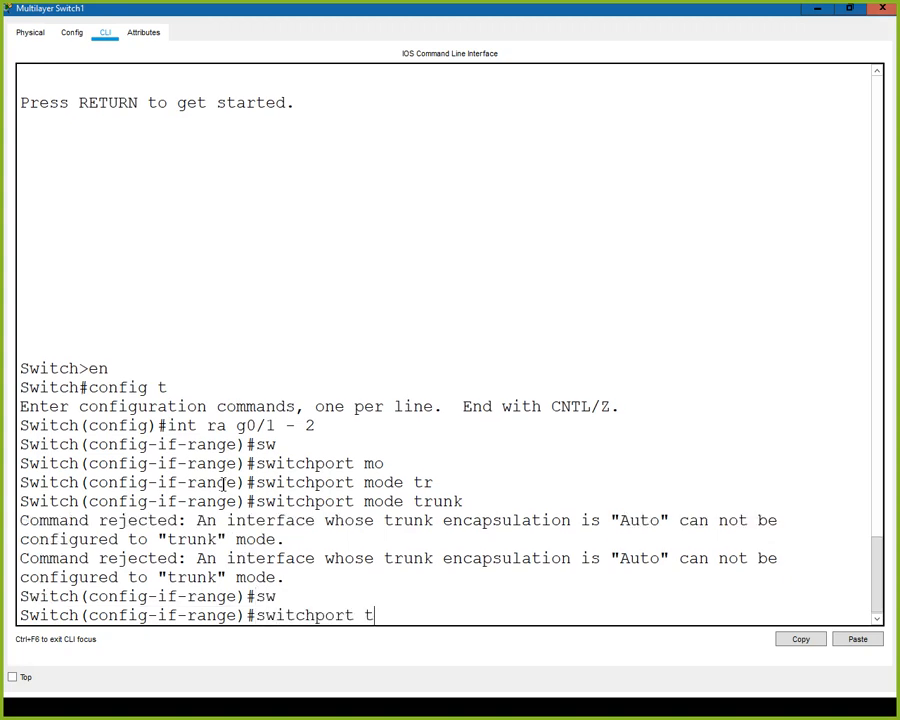
{"action": "type", "text": "tr"}
{"action": "key", "text": "Tab"}
{"action": "type", "text": "en"}
{"action": "key", "text": "Tab"}
{"action": "type", "text": "do"}
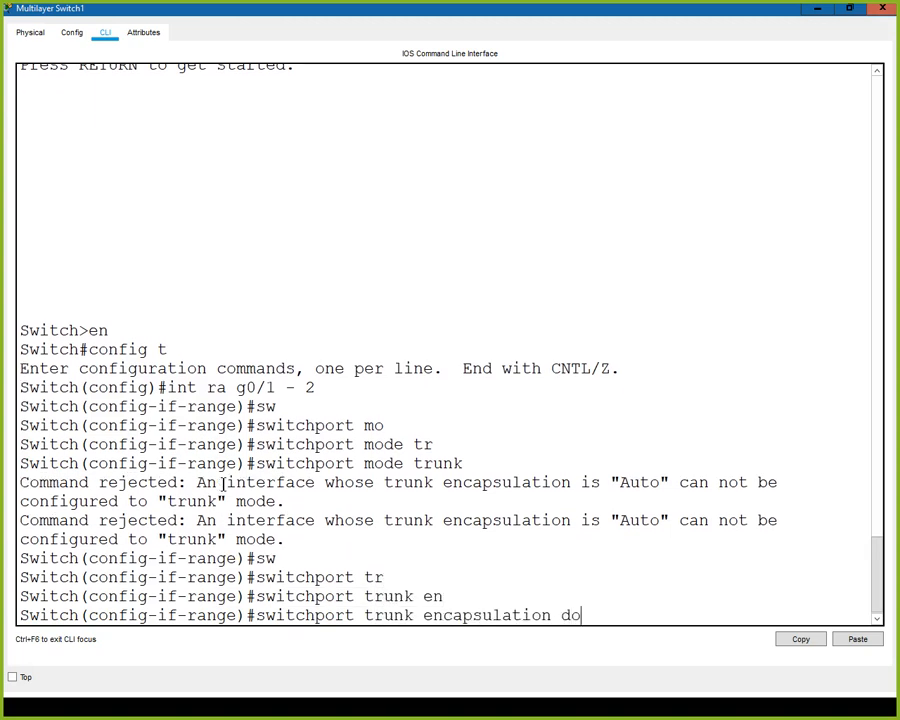
{"action": "key", "text": "Tab"}
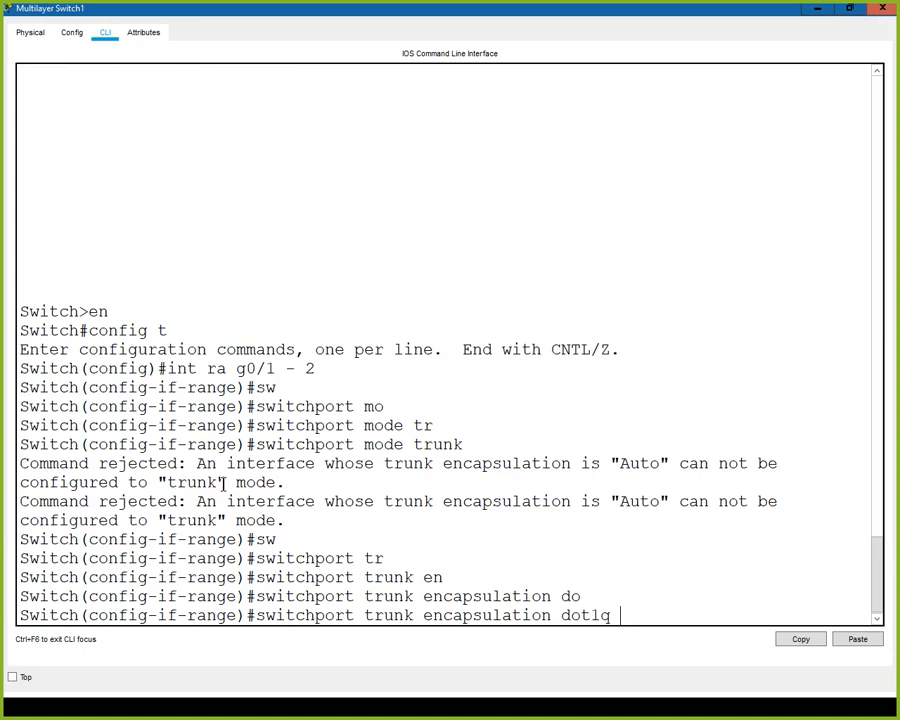
{"action": "key", "text": "Return"}
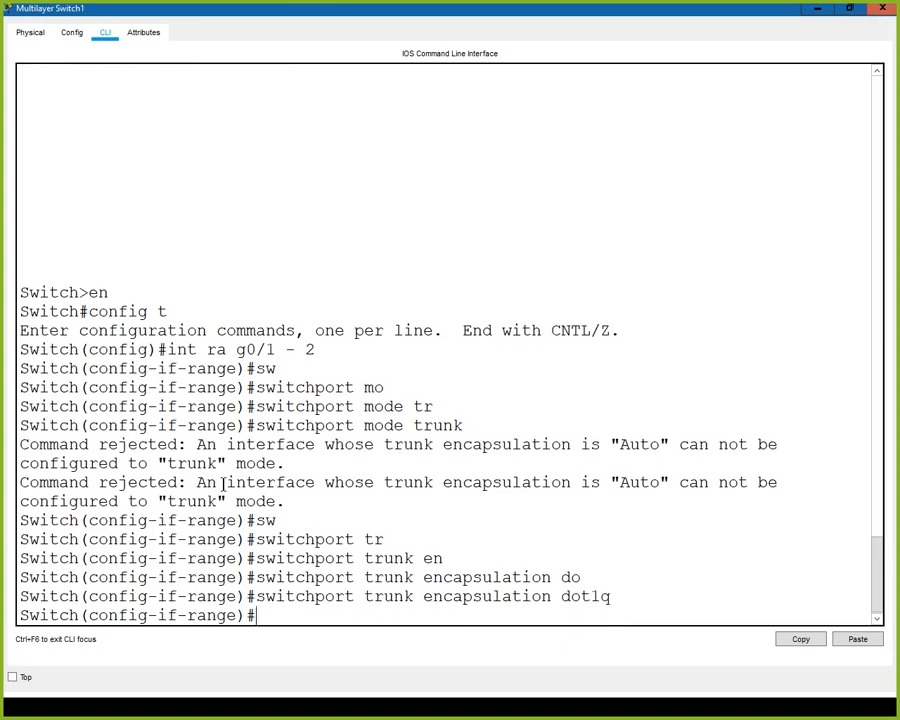
{"action": "key", "text": "Up"}
{"action": "key", "text": "Up"}
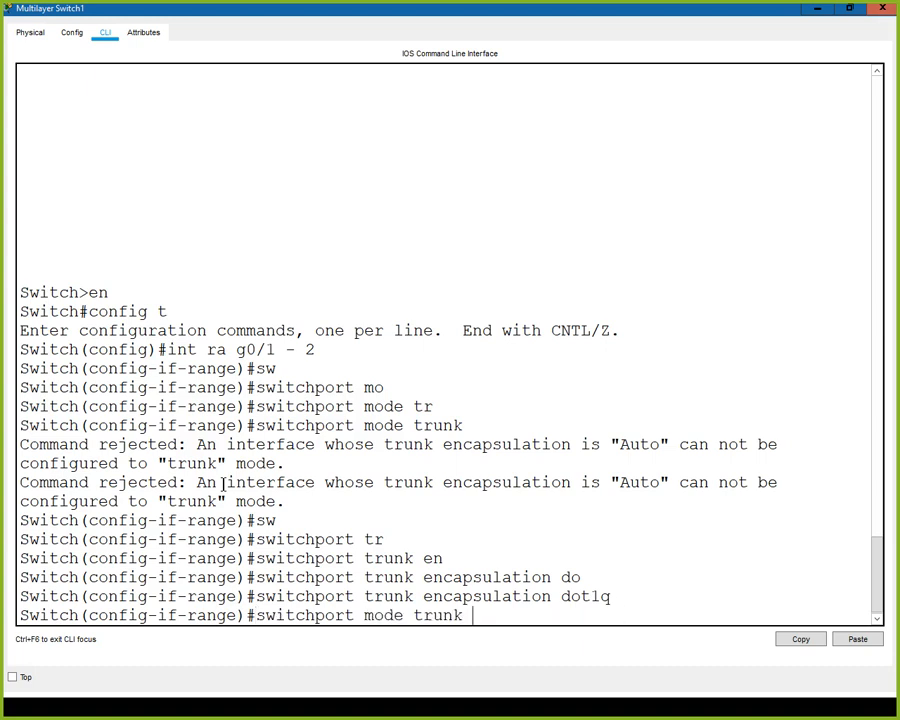
{"action": "key", "text": "Return"}
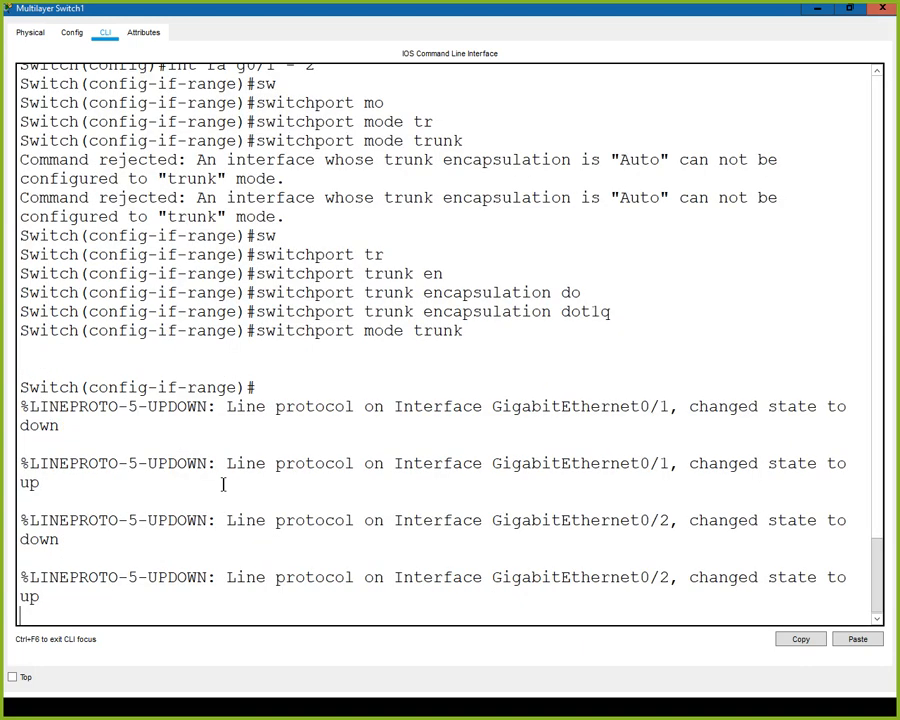
{"action": "key", "text": "Return"}
Put Fa0/1–2 into switchport mode trunk and end configuration mode.
{"action": "type", "text": "int ra"}
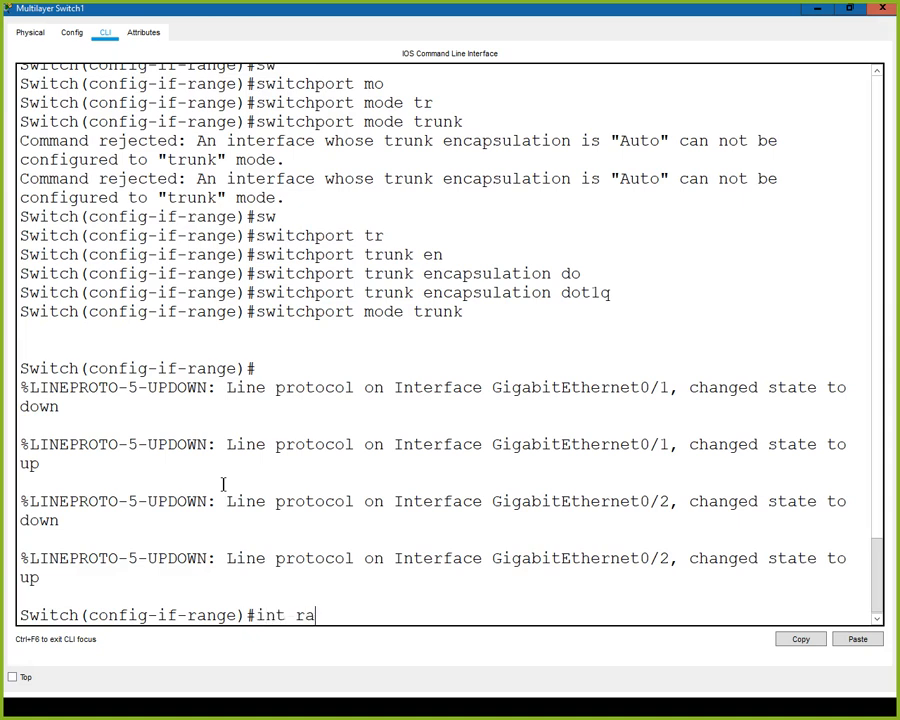
{"action": "type", "text": " fa0/1 - 2"}
{"action": "key", "text": "Return"}
{"action": "type", "text": "switchport m"}
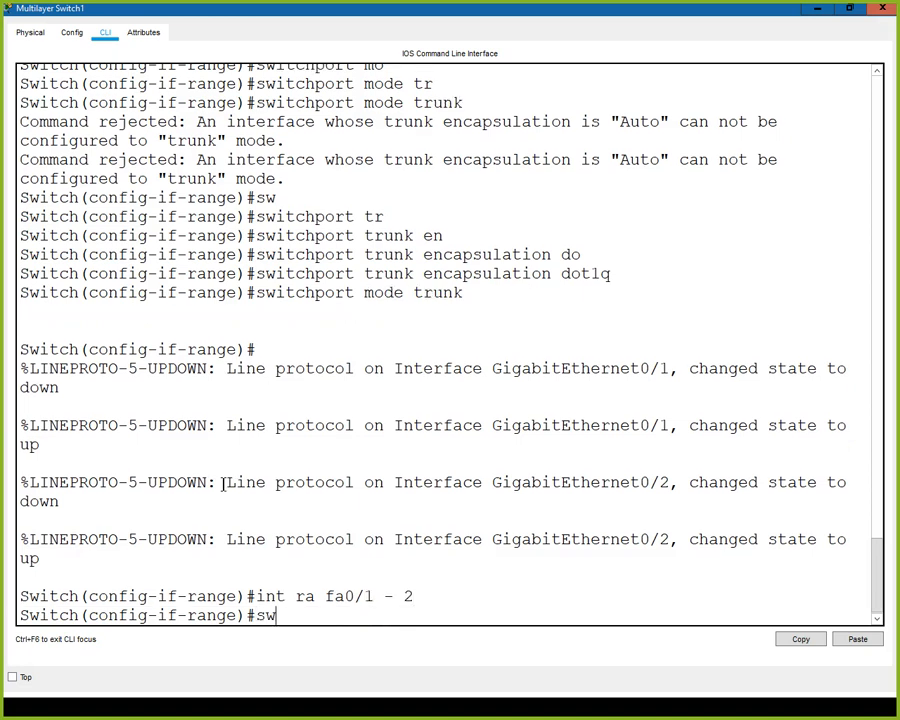
{"action": "key", "text": "Tab"}
{"action": "type", "text": "mo"}
{"action": "key", "text": "Tab"}
{"action": "type", "text": "tr"}
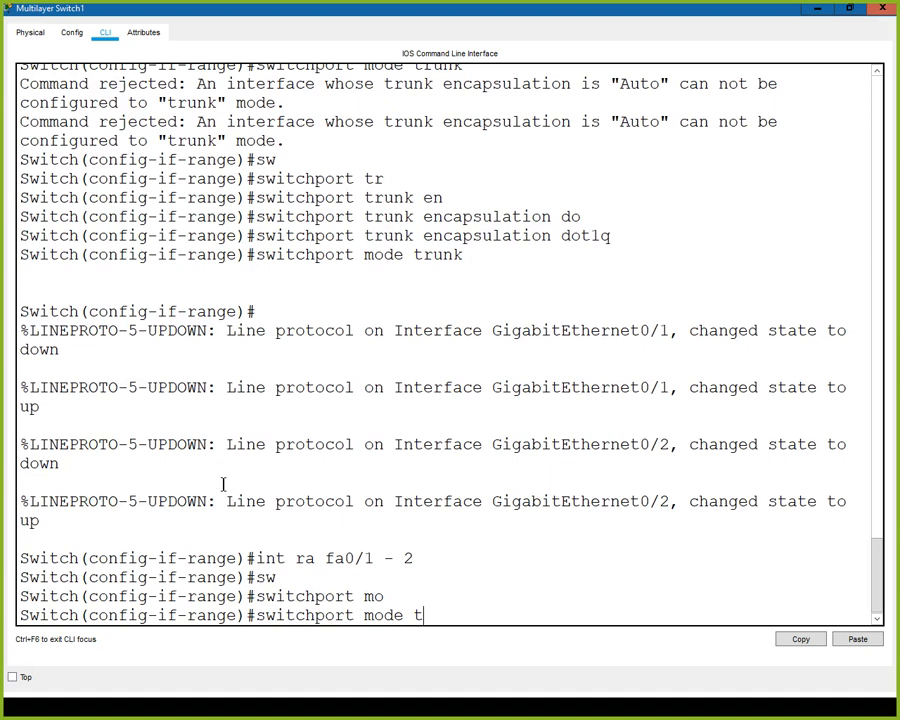
{"action": "key", "text": "Tab"}
{"action": "key", "text": "Return"}
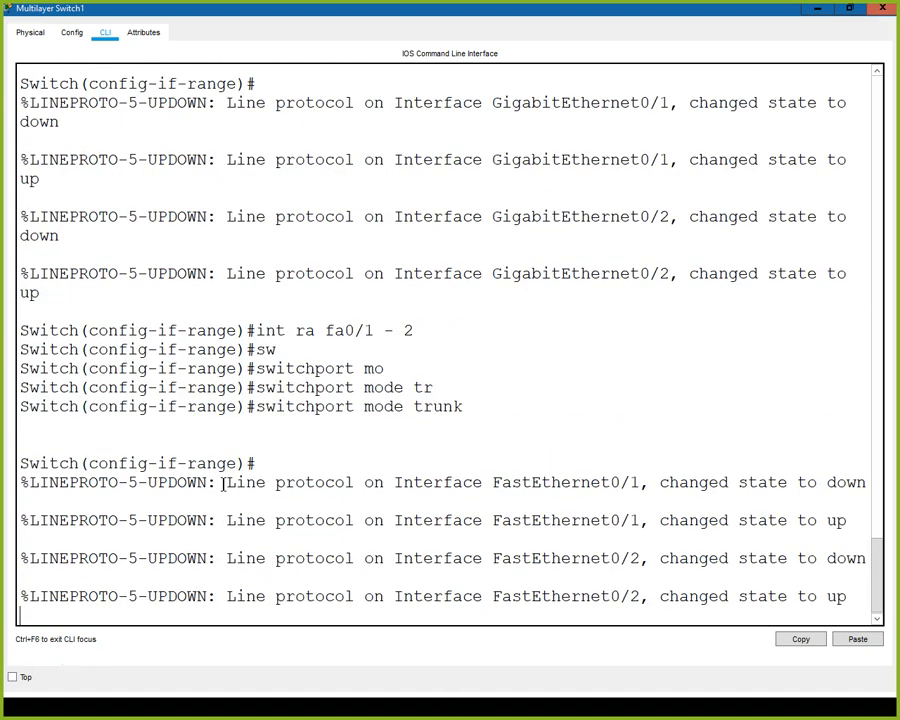
{"action": "key", "text": "Return"}
{"action": "type", "text": "end"}
{"action": "key", "text": "Return"}
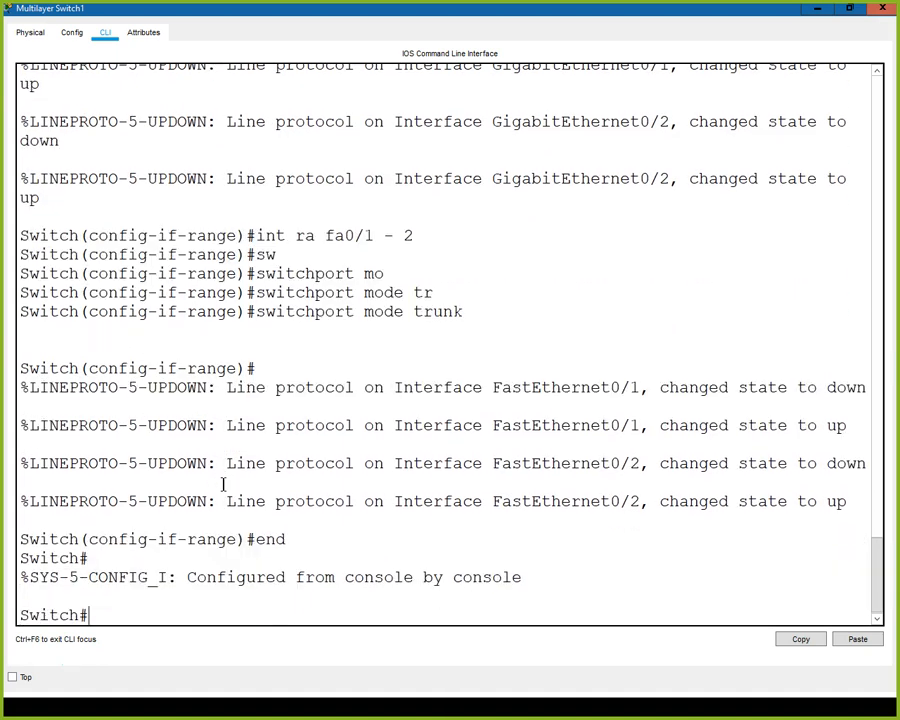
Show the switch's trunk port status with show int trunk.
{"action": "type", "text": "show int tru"}
{"action": "key", "text": "Return"}
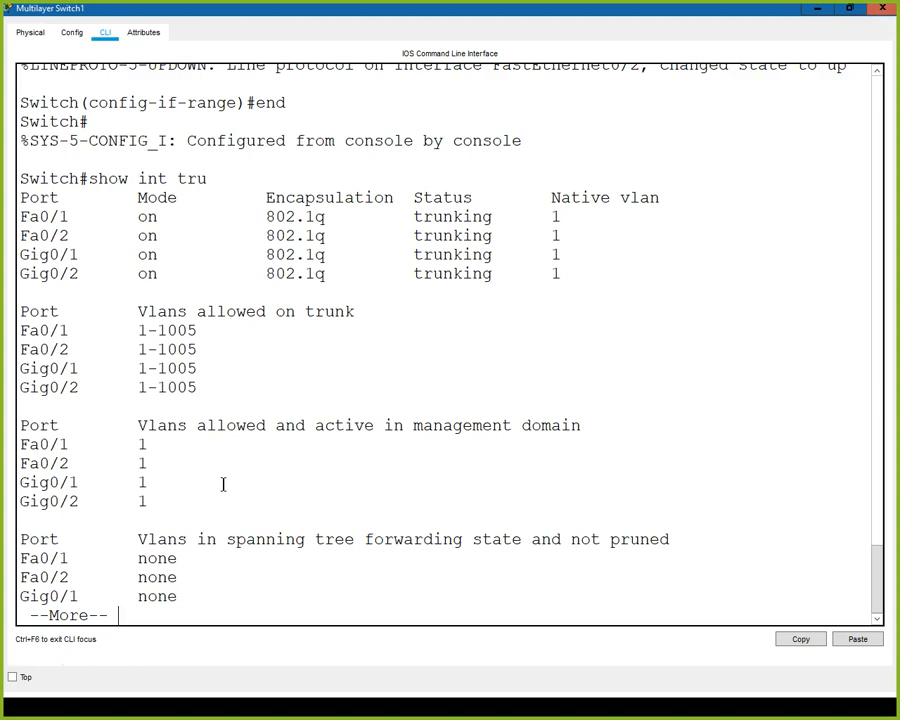
{"action": "key", "text": "space"}
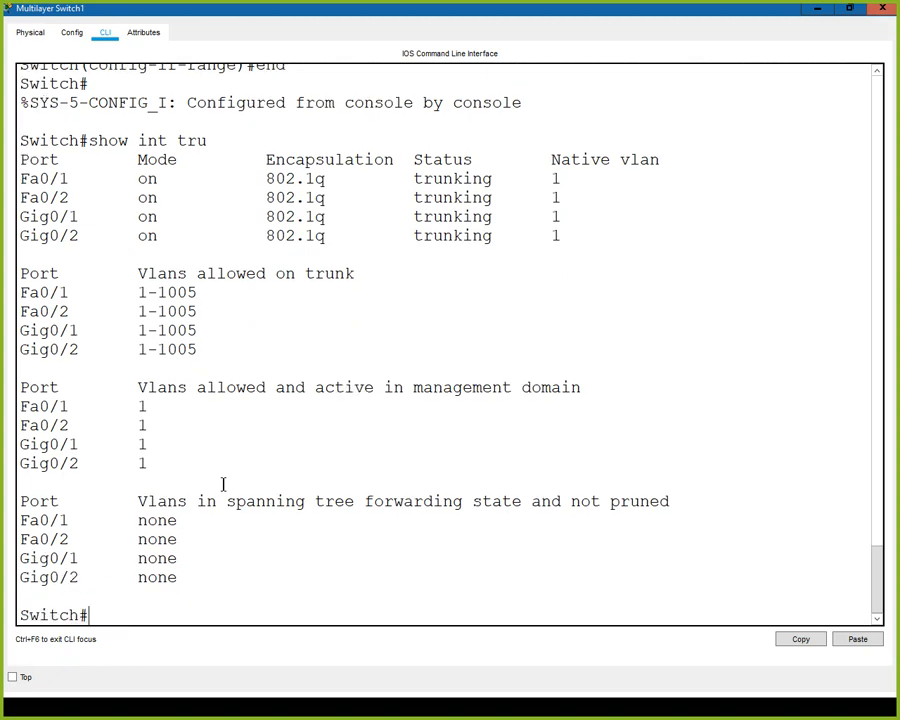
Create VLAN 10 and VLAN 20 in global configuration, then end.
{"action": "type", "text": "confi gt"}
{"action": "key", "text": "Return"}
{"action": "type", "text": "config t"}
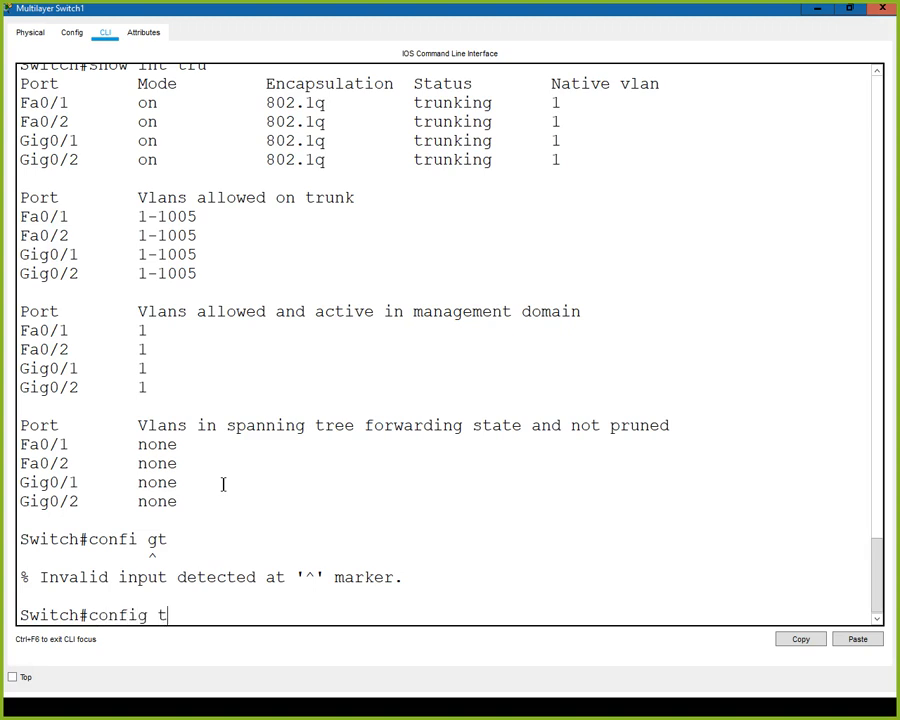
{"action": "key", "text": "Return"}
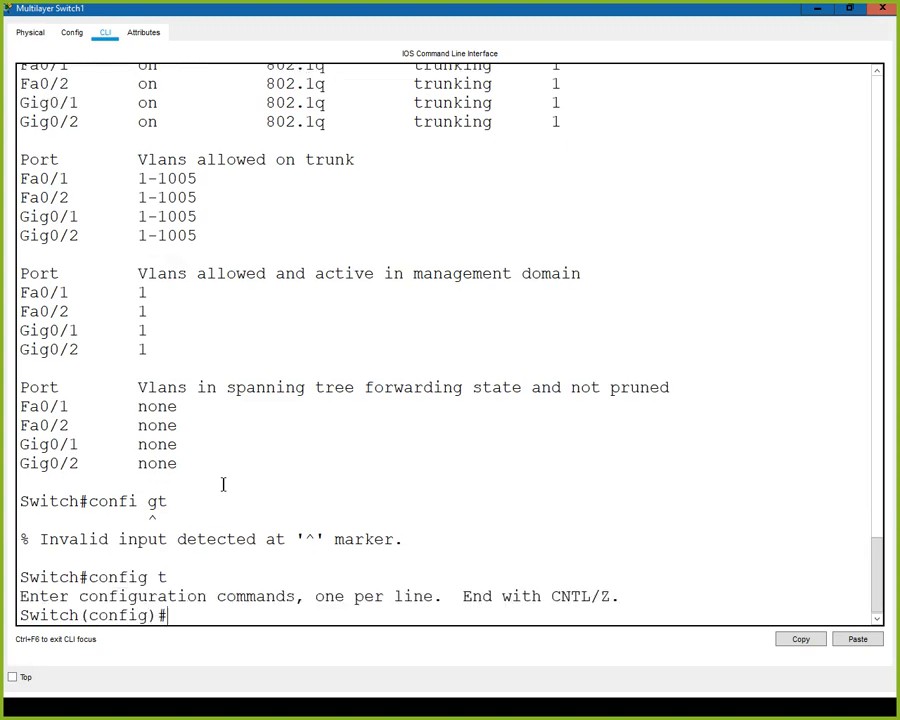
{"action": "type", "text": "vlan 10"}
{"action": "key", "text": "Return"}
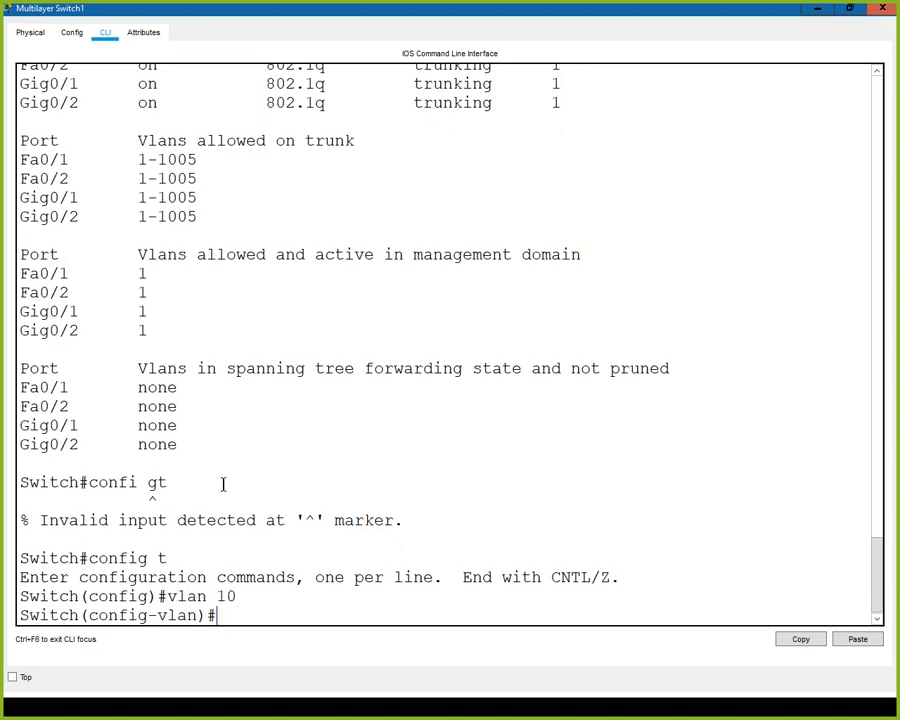
{"action": "type", "text": "vlan 20"}
{"action": "key", "text": "Return"}
{"action": "type", "text": "end"}
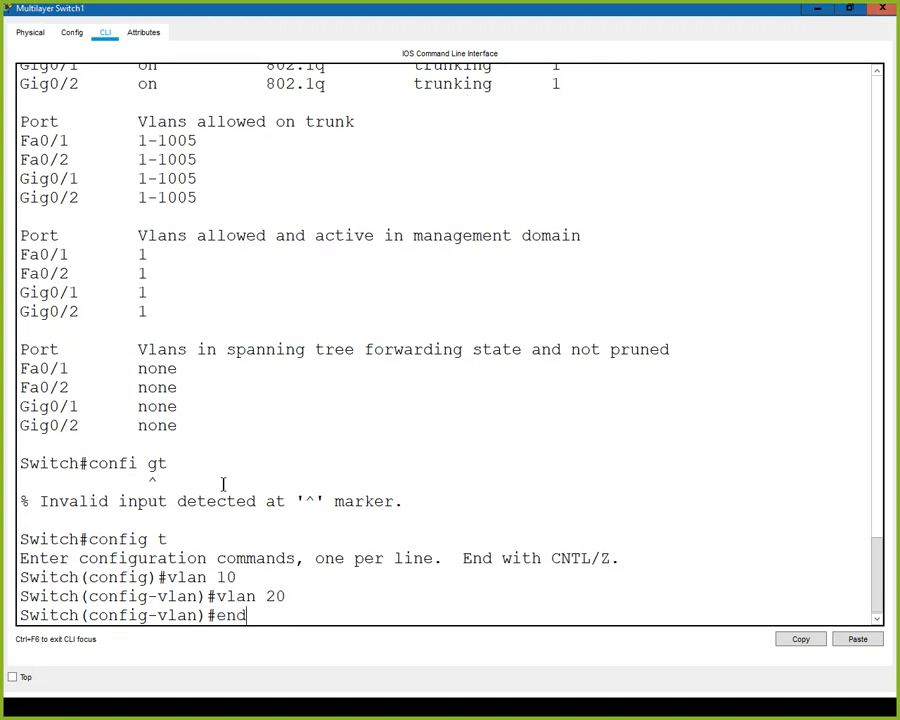
{"action": "key", "text": "Return"}
Confirm VLANs 1, 10 and 20 are active on all four trunks, then close the switch.
{"action": "type", "text": "show int tru"}
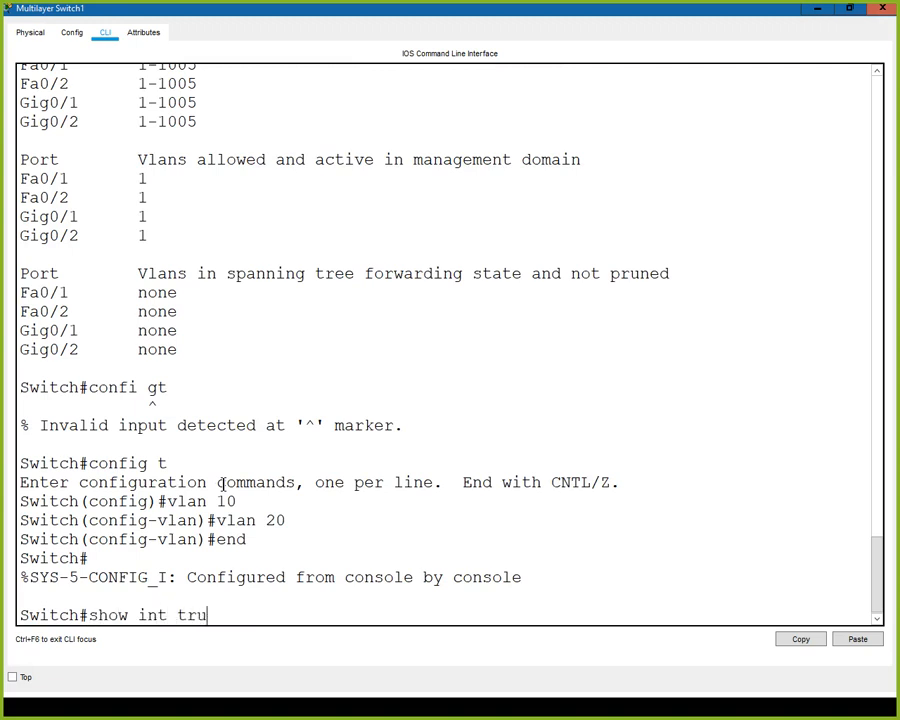
{"action": "key", "text": "Return"}
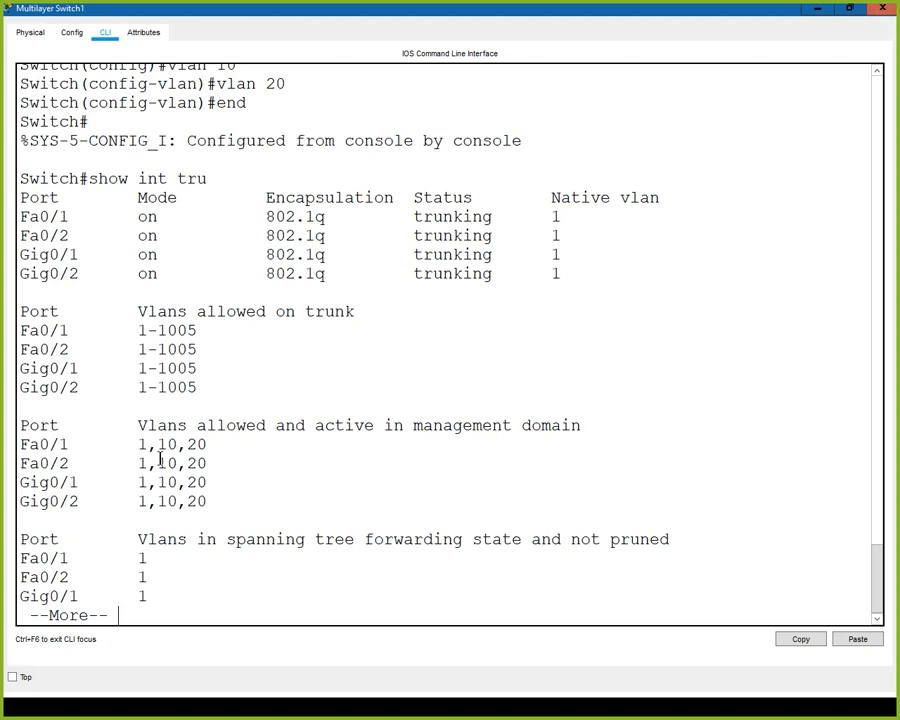
{"action": "key", "text": "space"}
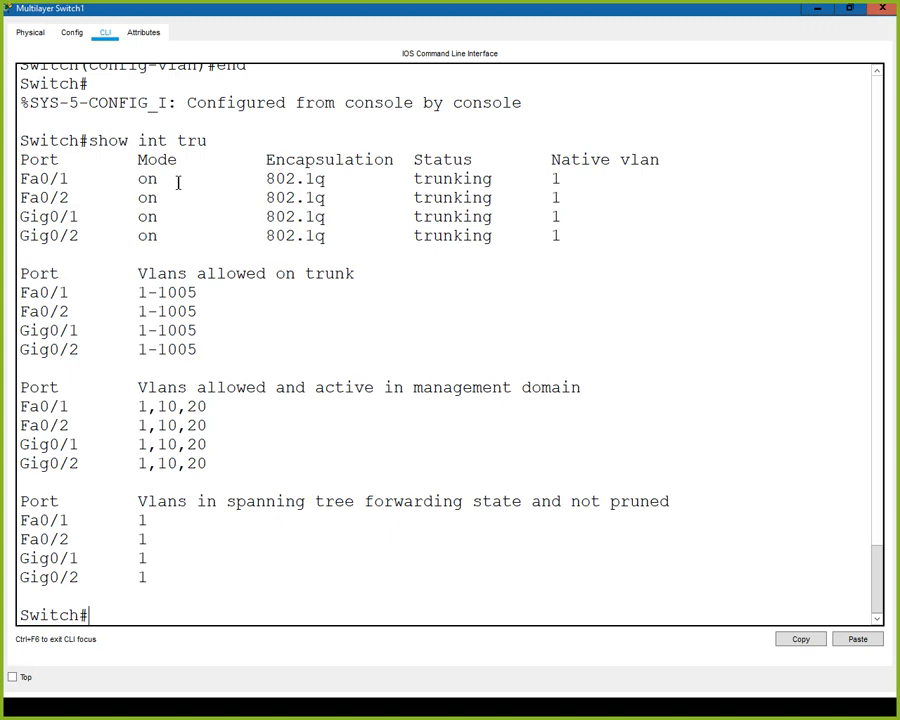
{"action": "left_click", "coordinate": [883, 9]}
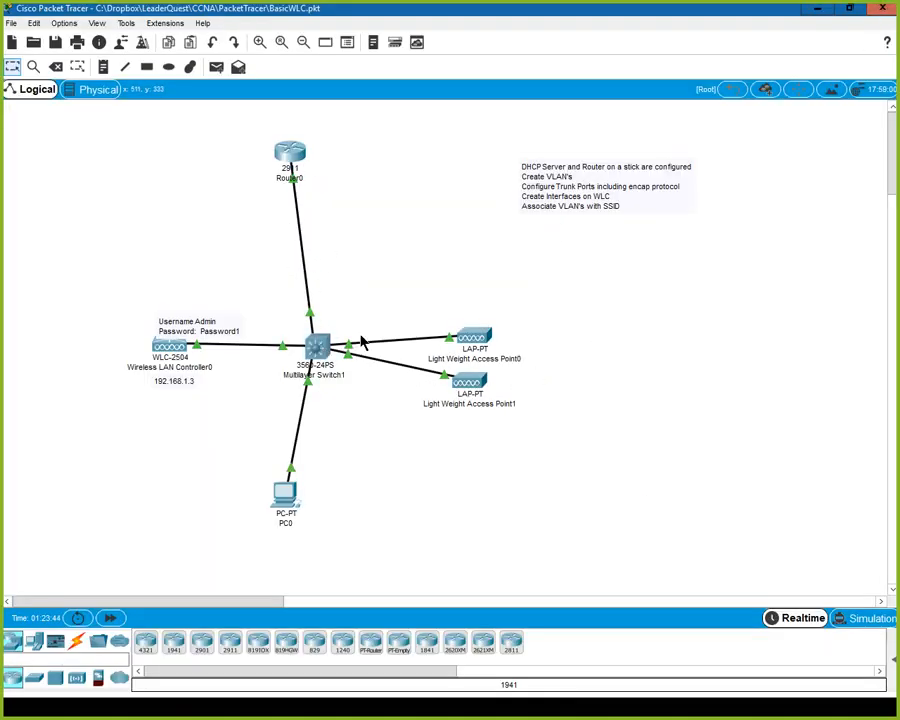
{"action": "mouse_move", "coordinate": [484, 343]}
{"action": "left_click", "coordinate": [289, 495]}
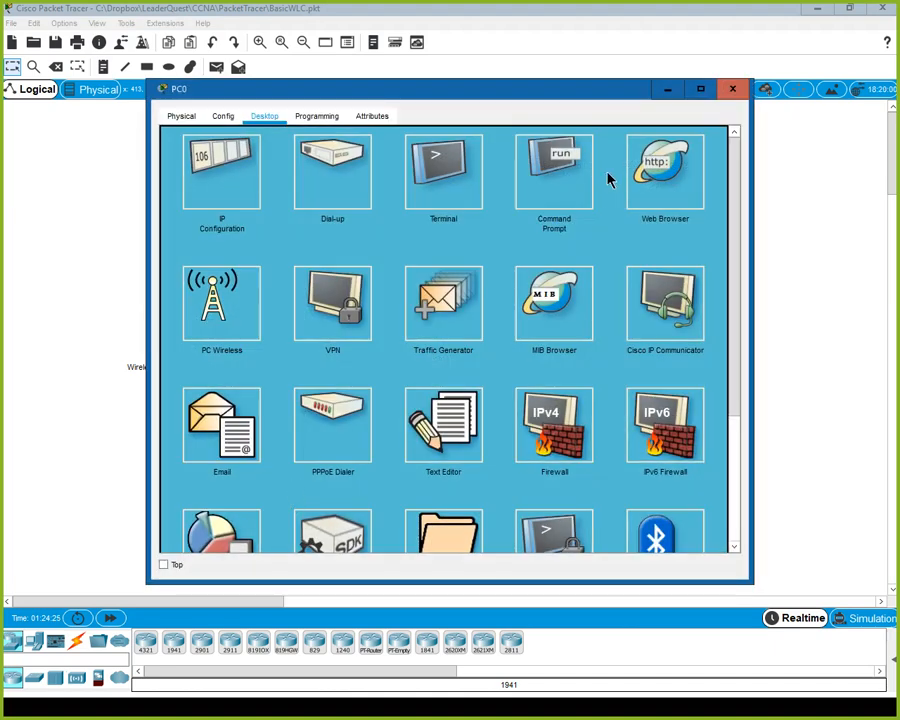
{"action": "left_click", "coordinate": [650, 176]}
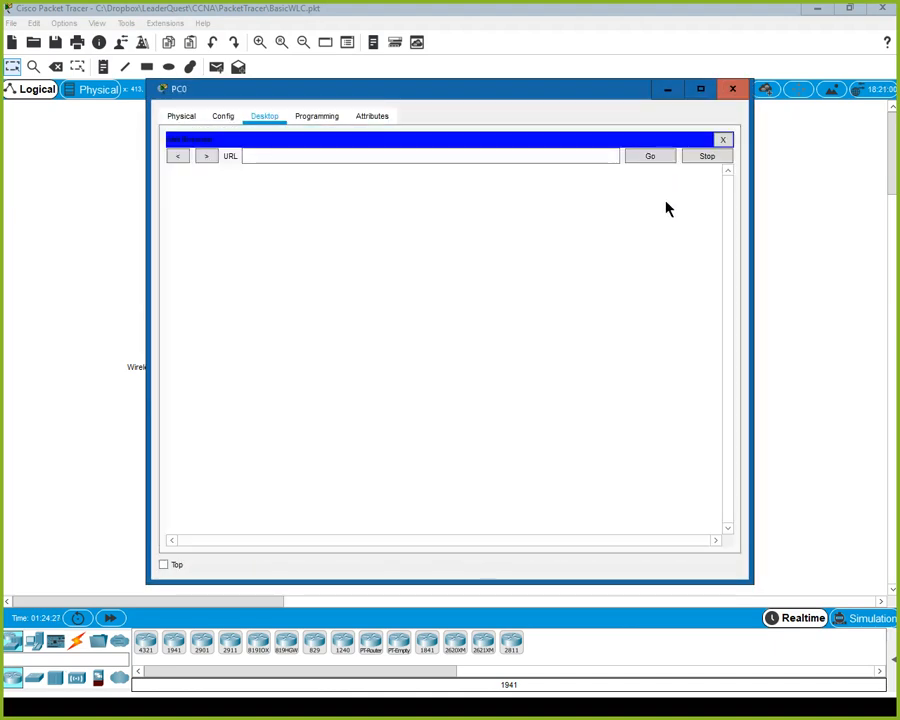
{"action": "left_click_drag", "start_coordinate": [432, 89], "coordinate": [515, 96]}
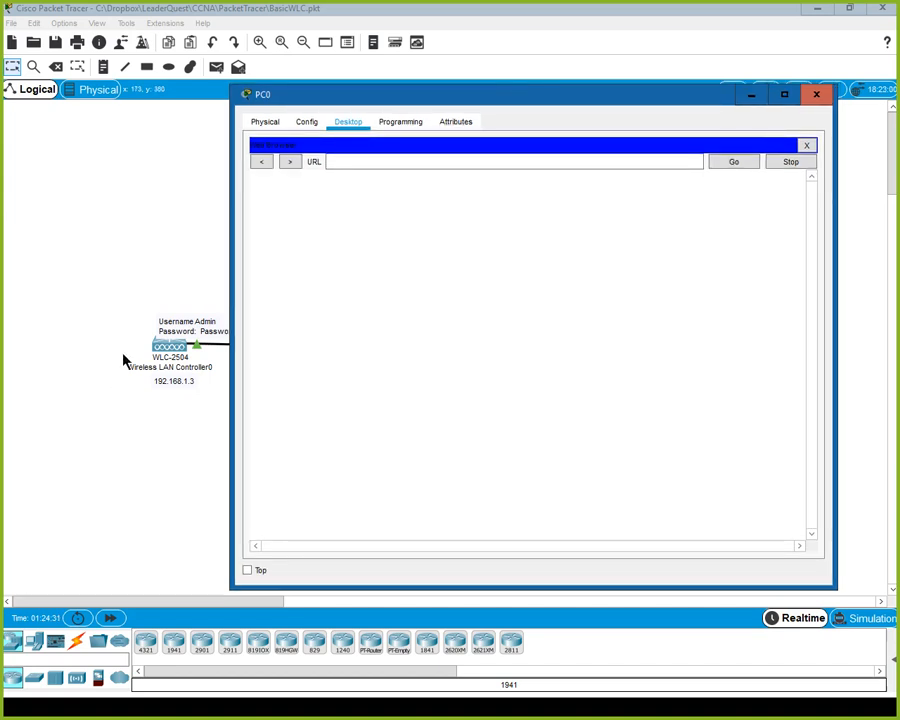
{"action": "left_click", "coordinate": [337, 163]}
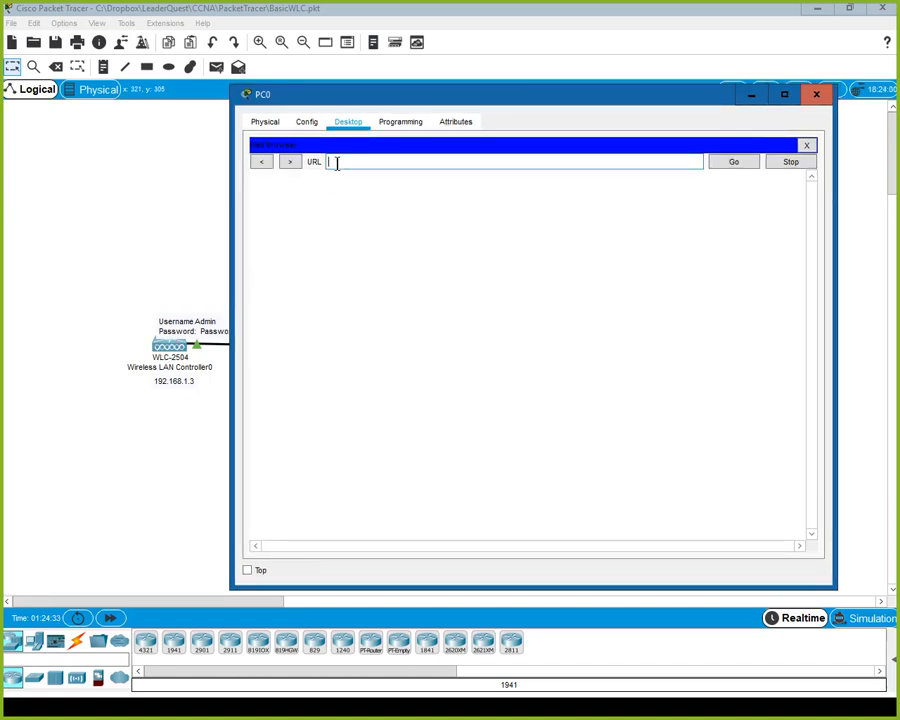
{"action": "type", "text": "htt"}
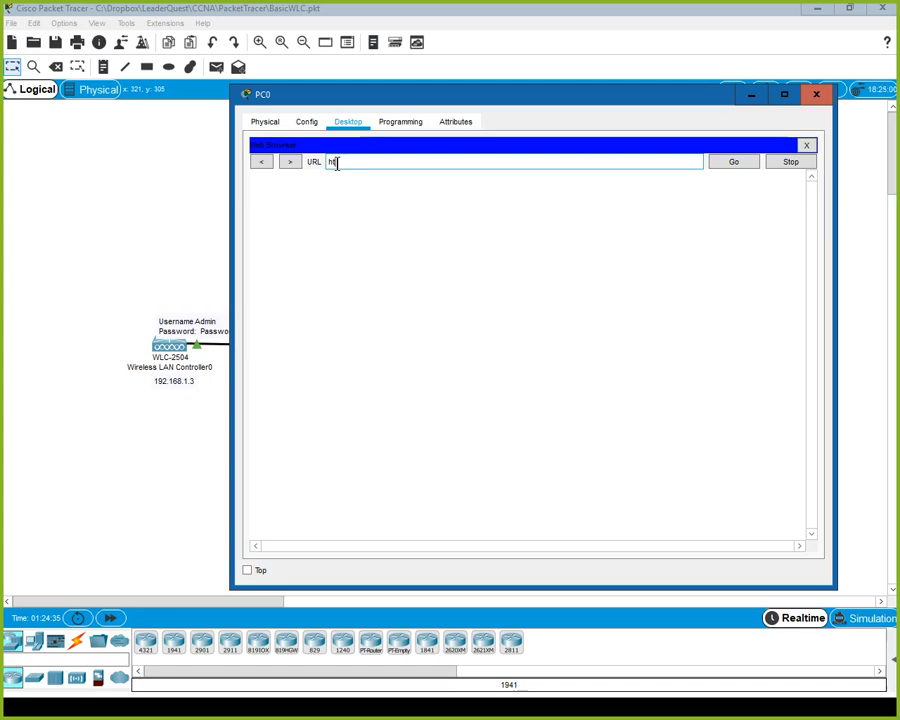
{"action": "type", "text": "ps://19"}
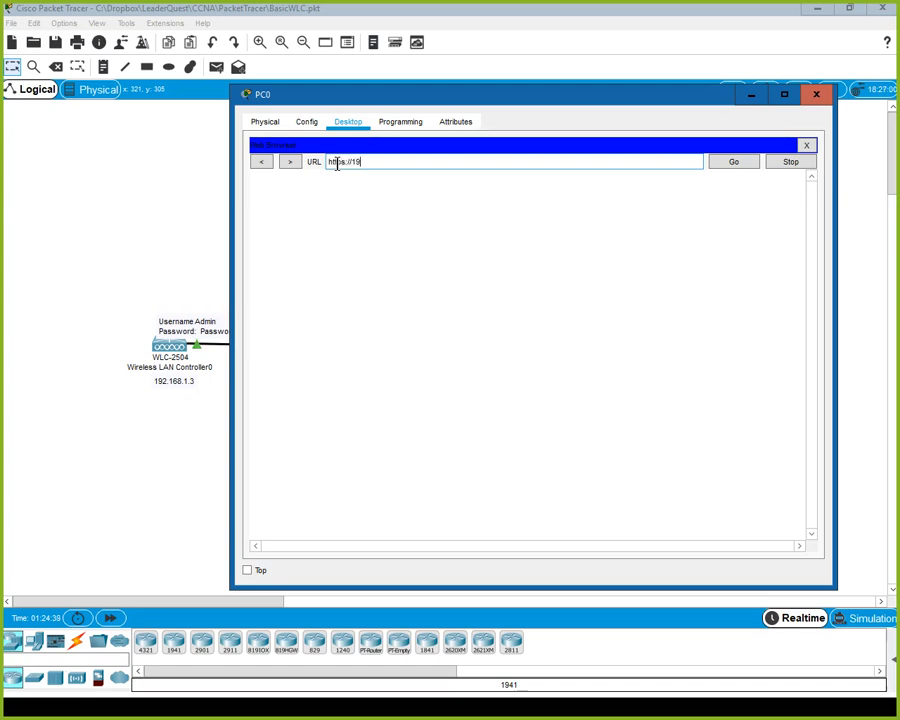
{"action": "type", "text": "2.168.1.3"}
{"action": "key", "text": "Return"}
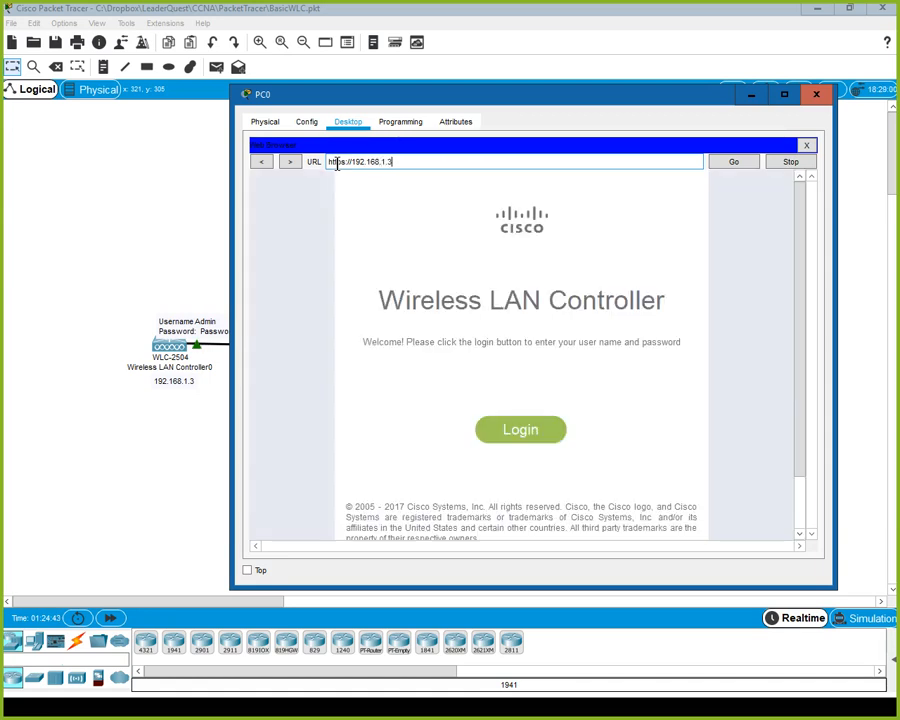
Log in to the controller with the admin username and password.
{"action": "left_click", "coordinate": [512, 446]}
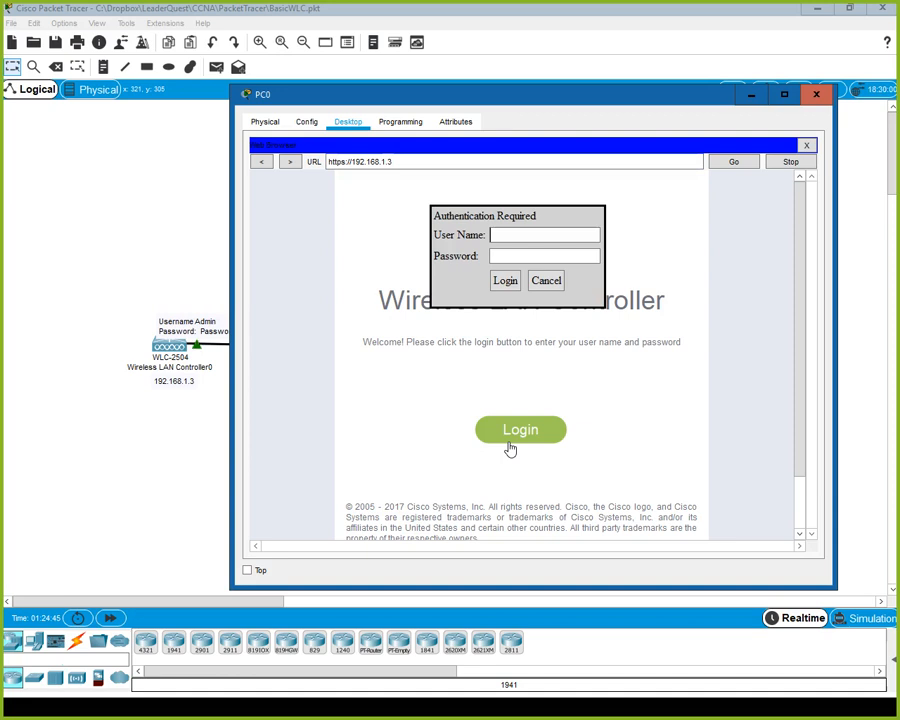
{"action": "left_click", "coordinate": [516, 236]}
{"action": "type", "text": "admin"}
{"action": "key", "text": "Tab"}
{"action": "type", "text": "Password"}
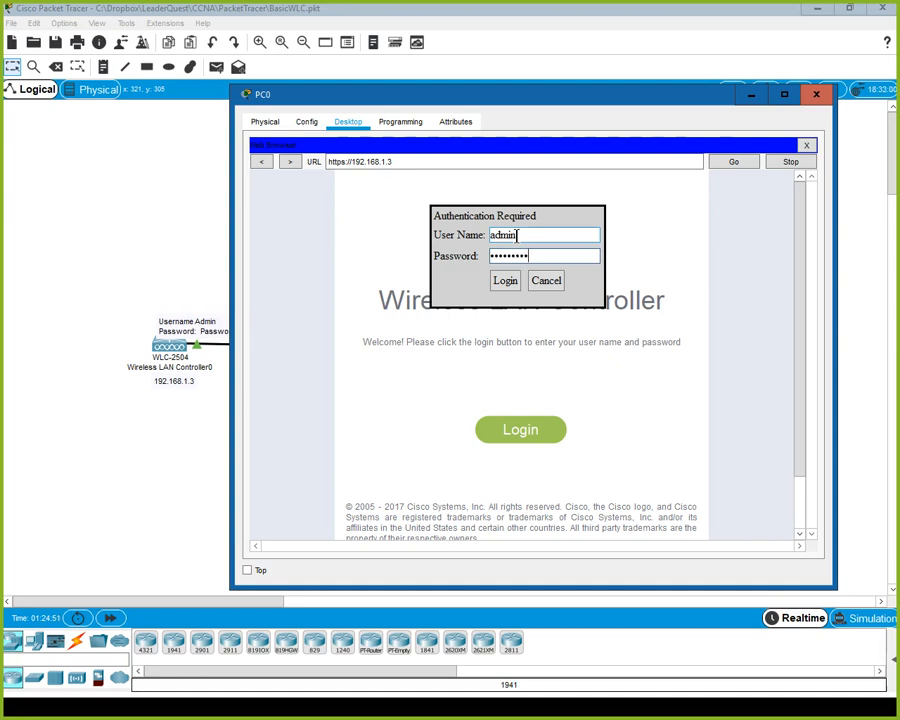
{"action": "key", "text": "Return"}
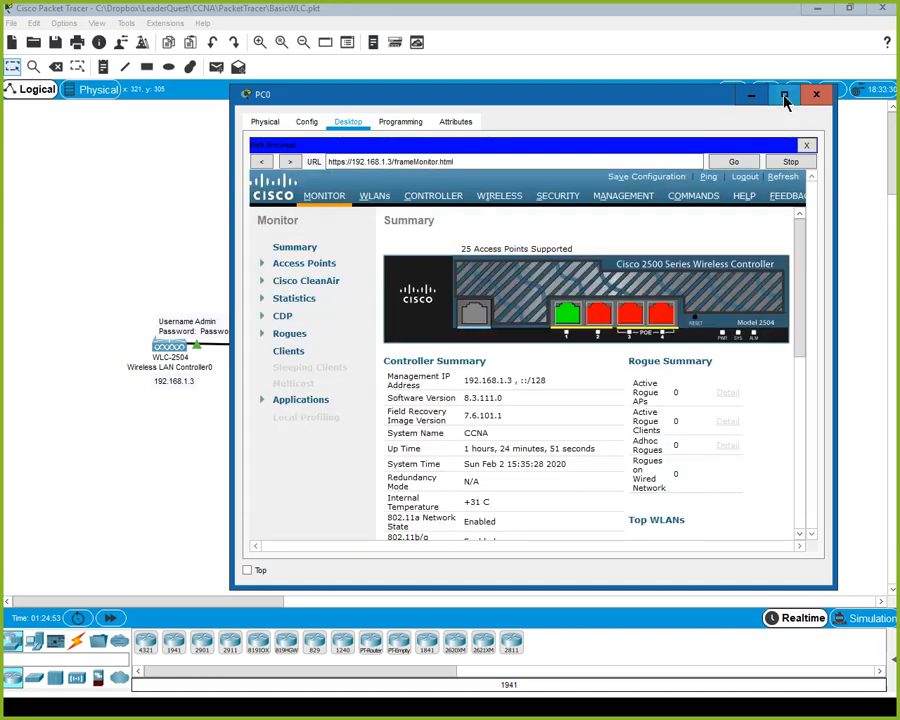
Maximize PC0's window and view the Access Points dual-band radio statistics.
{"action": "left_click", "coordinate": [784, 94]}
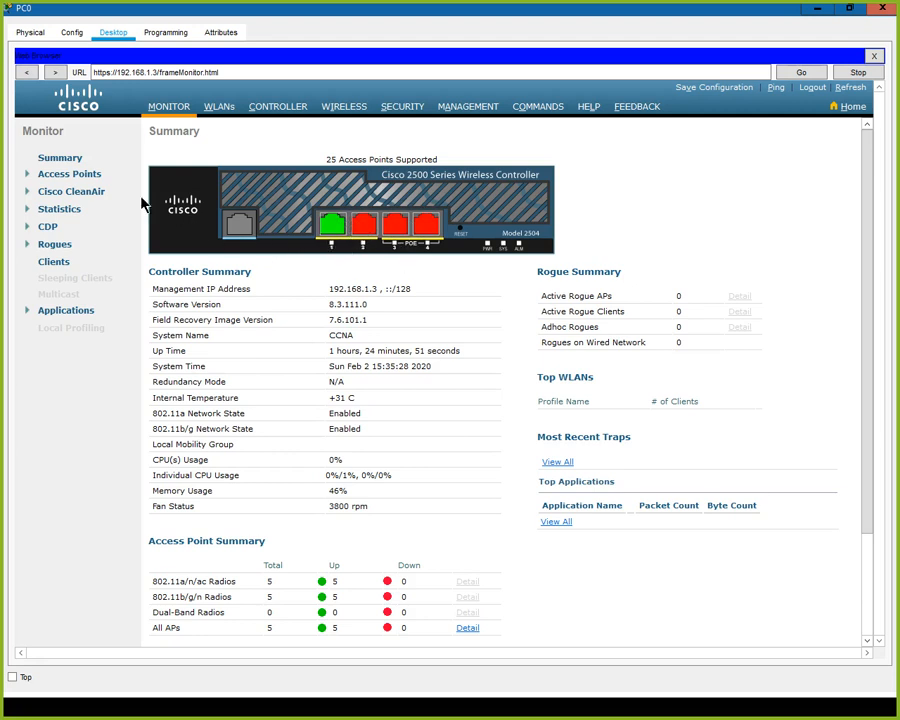
{"action": "left_click", "coordinate": [42, 178]}
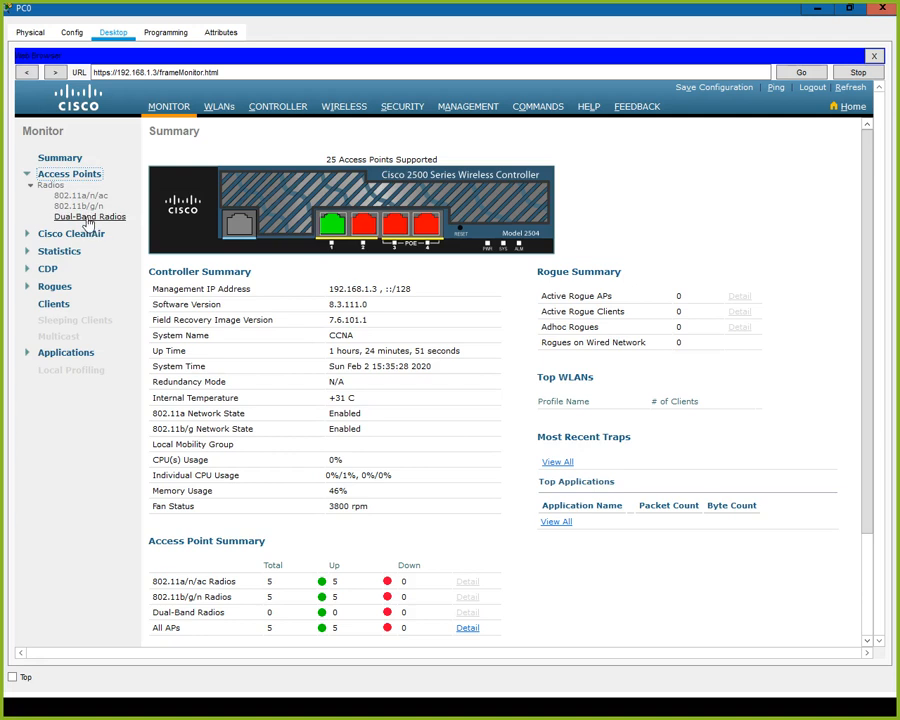
{"action": "left_click", "coordinate": [88, 218]}
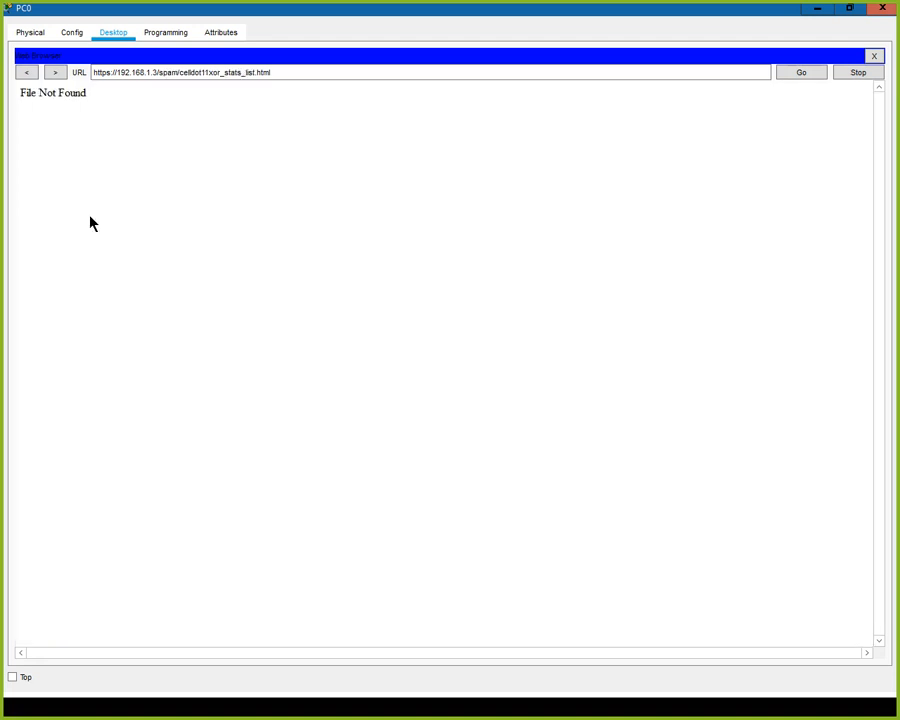
Log back in with the admin credentials and open the Controller General settings page.
{"action": "left_click", "coordinate": [28, 74]}
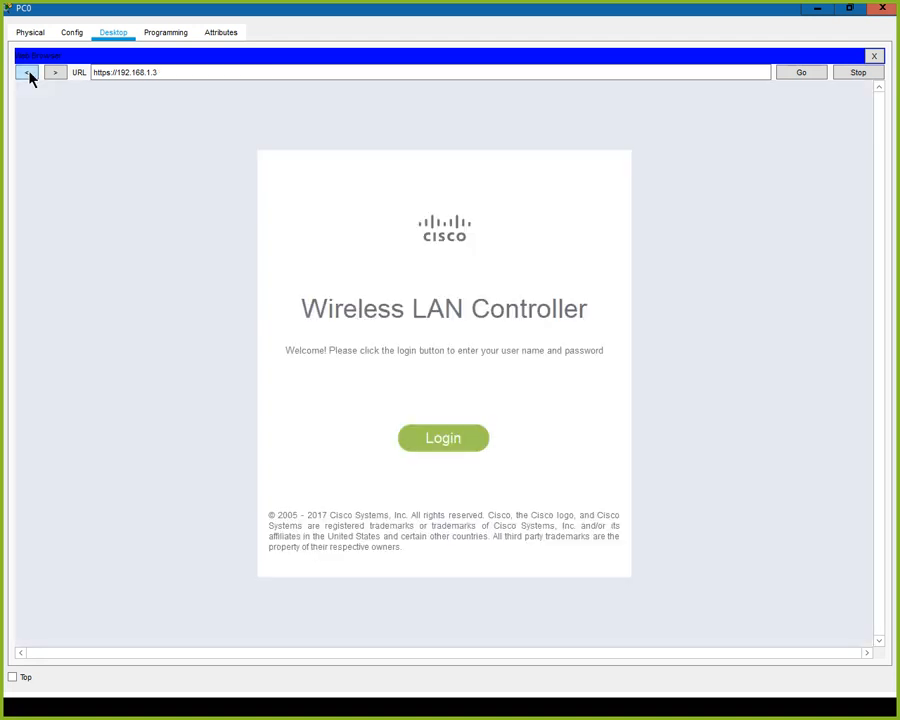
{"action": "left_click", "coordinate": [443, 440]}
{"action": "left_click", "coordinate": [433, 147]}
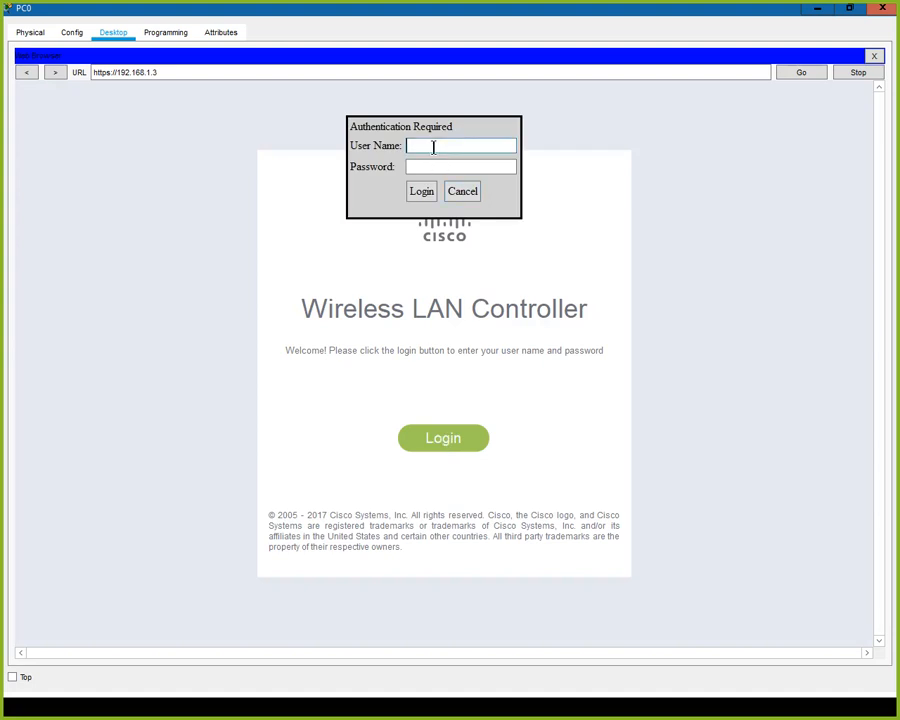
{"action": "type", "text": "admin"}
{"action": "type", "text": "••••••••"}
{"action": "key", "text": "Return"}
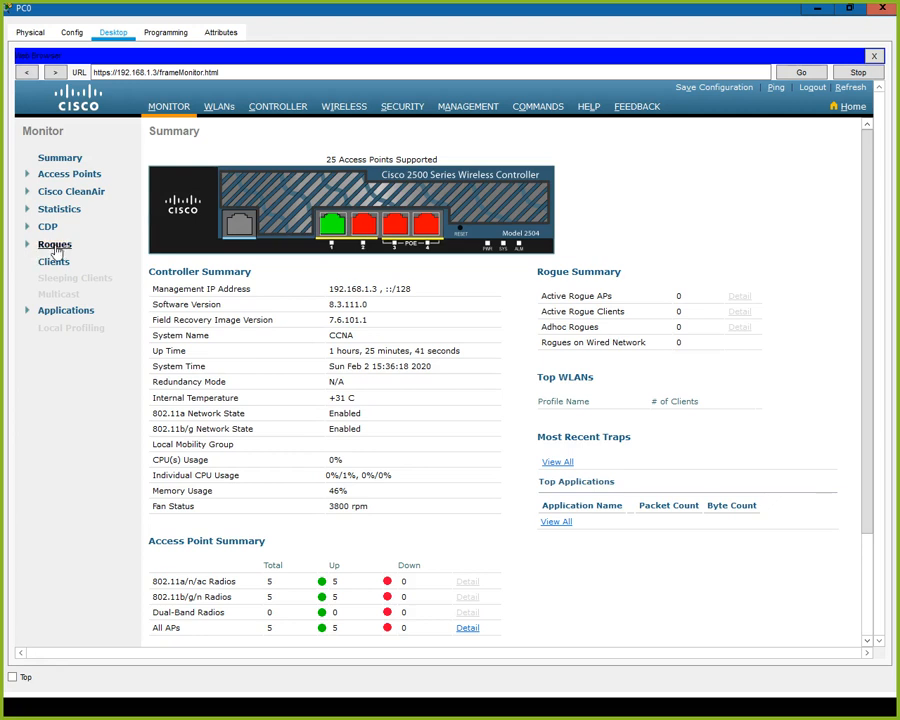
{"action": "left_click", "coordinate": [280, 108]}
{"action": "left_click_drag", "start_coordinate": [424, 16], "coordinate": [436, 104]}
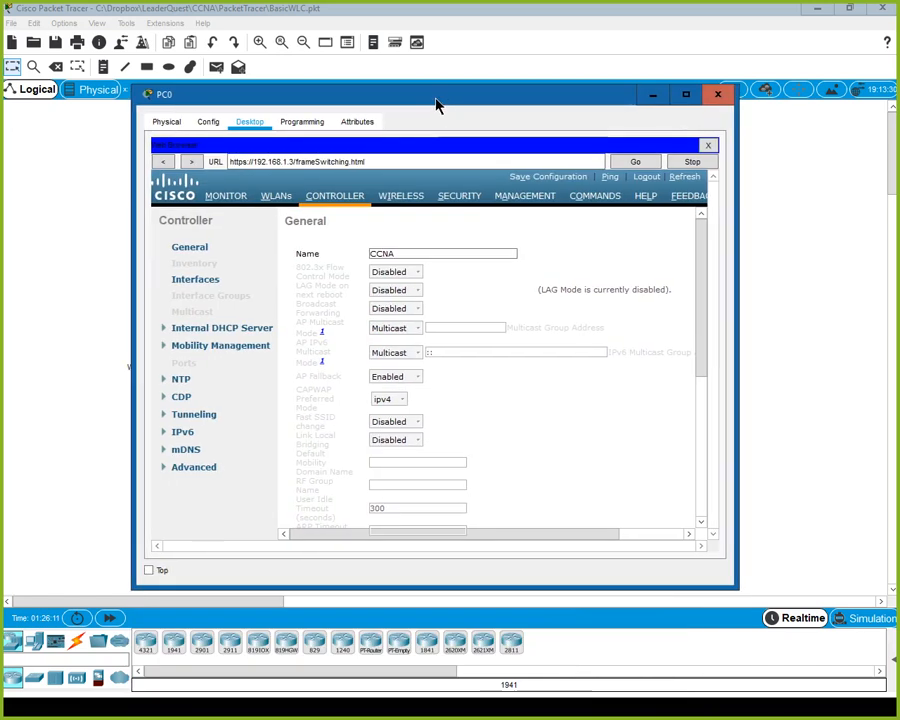
Create a new controller interface named 'vlan 10' with VLAN Id 10.
{"action": "left_click", "coordinate": [681, 96]}
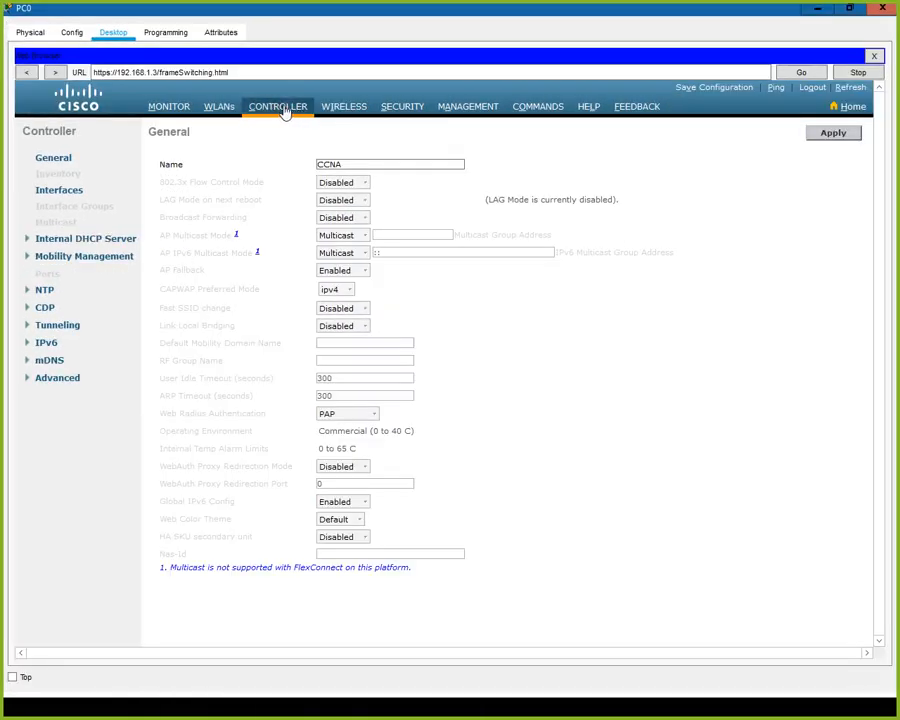
{"action": "left_click", "coordinate": [76, 194]}
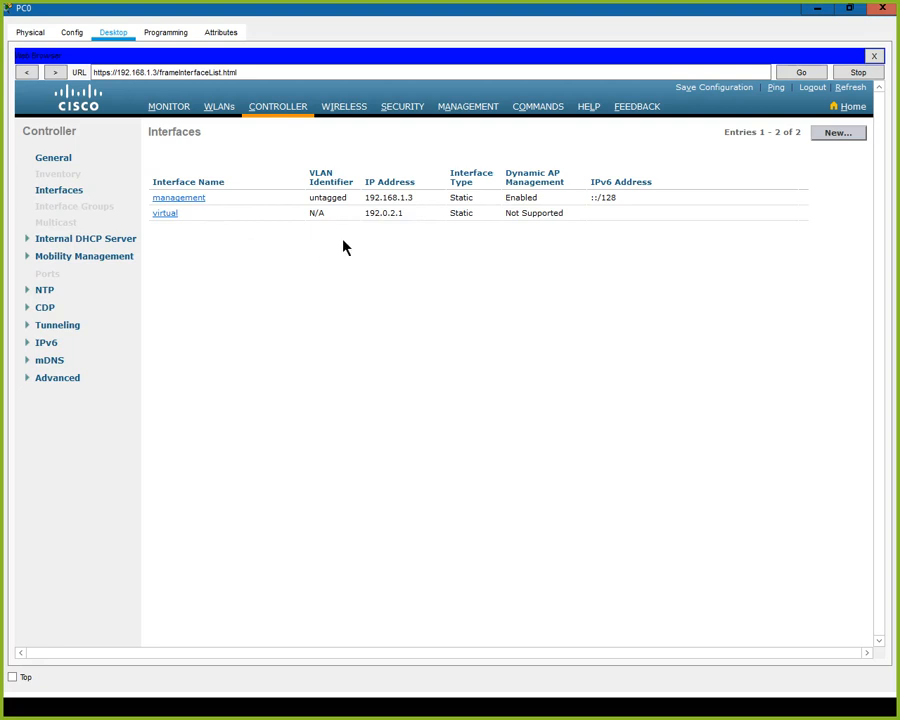
{"action": "left_click", "coordinate": [846, 133]}
{"action": "left_click", "coordinate": [288, 168]}
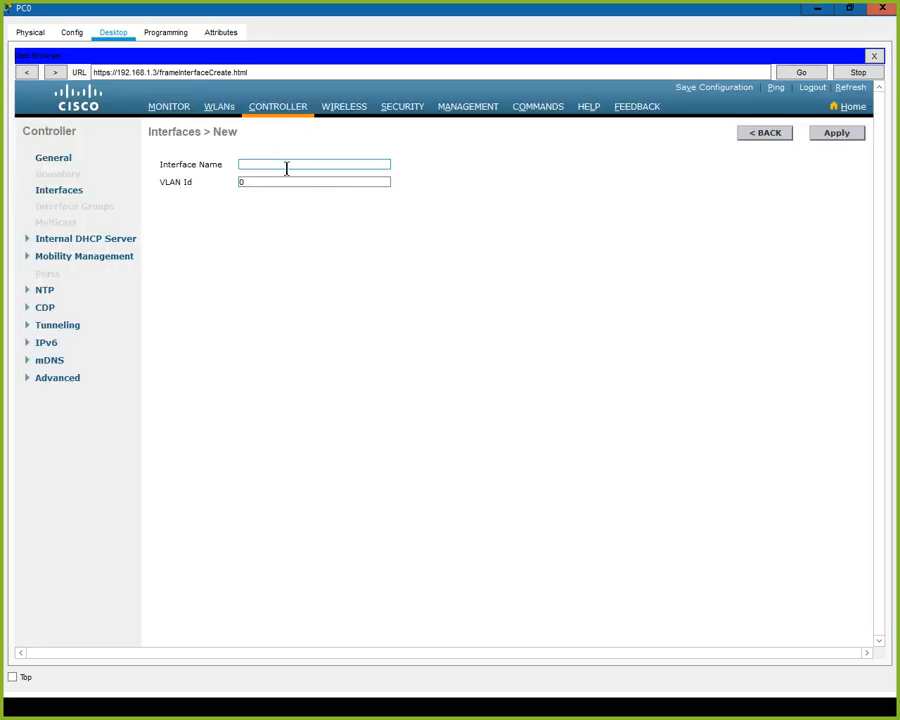
{"action": "type", "text": "vlan 10"}
{"action": "key", "text": "Tab"}
{"action": "type", "text": "1"}
{"action": "left_click", "coordinate": [826, 137]}
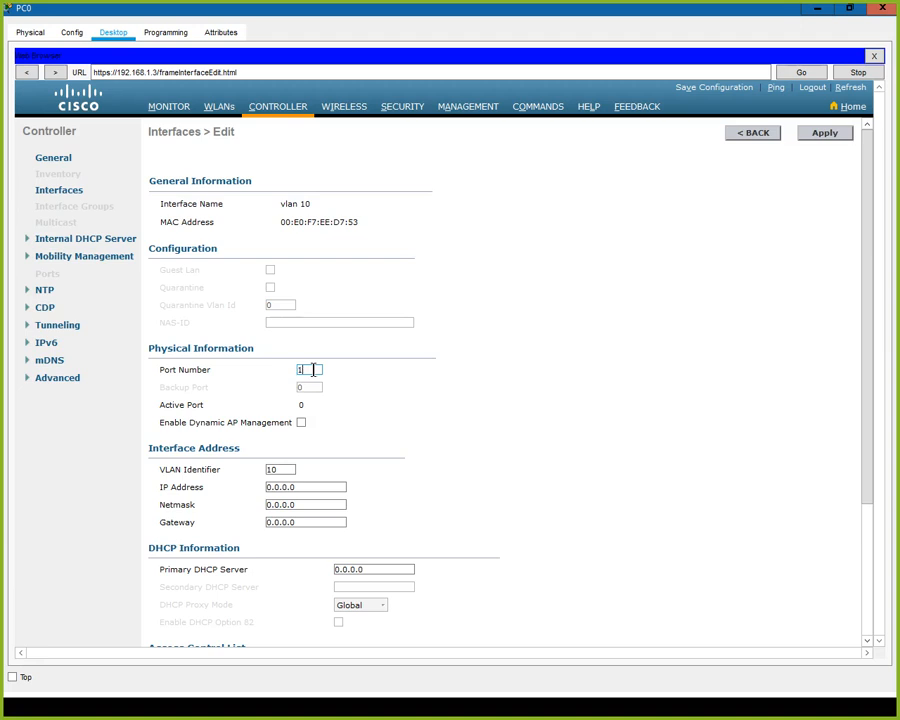
Give vlan 10 IP 192.168.10.2, mask 255.255.255.0, gateway 192.168.10.1, and apply.
{"action": "scroll", "coordinate": [352, 407], "scroll_direction": "down", "scroll_amount": 2}
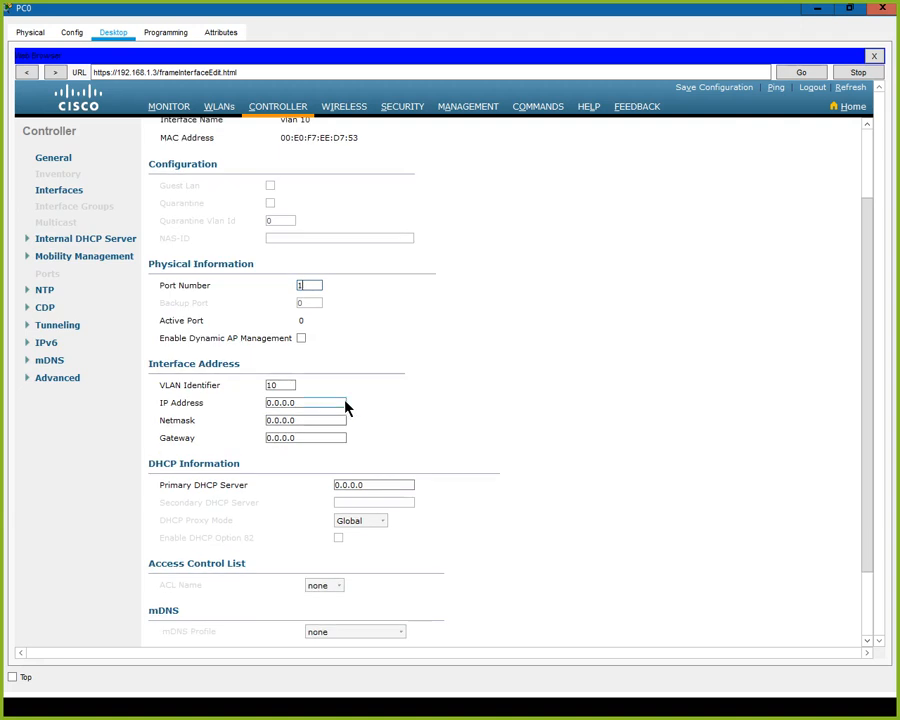
{"action": "left_click_drag", "start_coordinate": [293, 402], "coordinate": [234, 400]}
{"action": "type", "text": "92.168.10.2"}
{"action": "key", "text": "Tab"}
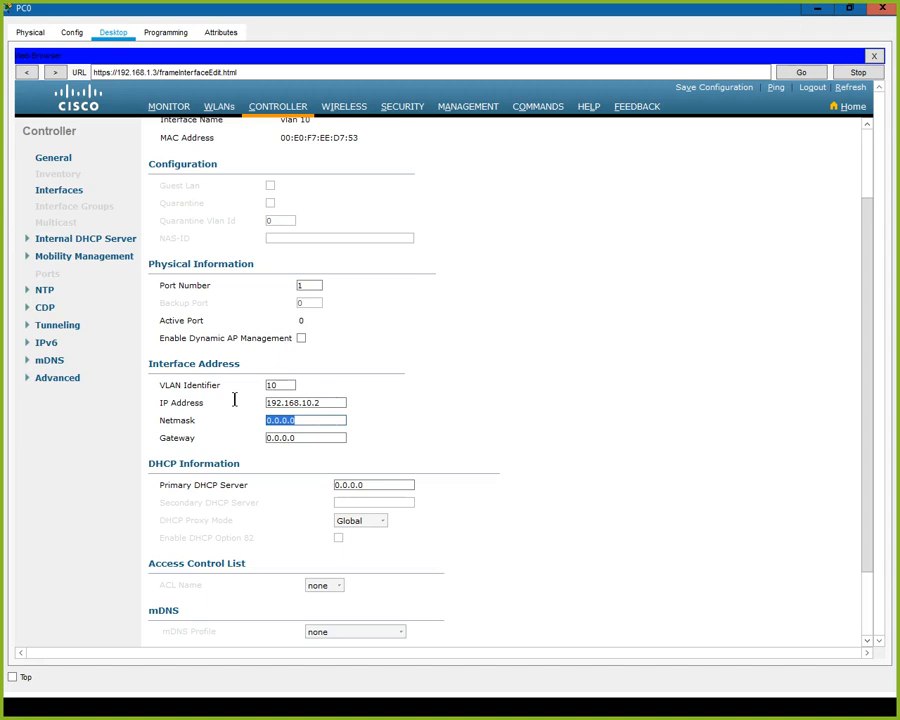
{"action": "type", "text": "255.255.255.0"}
{"action": "key", "text": "Tab"}
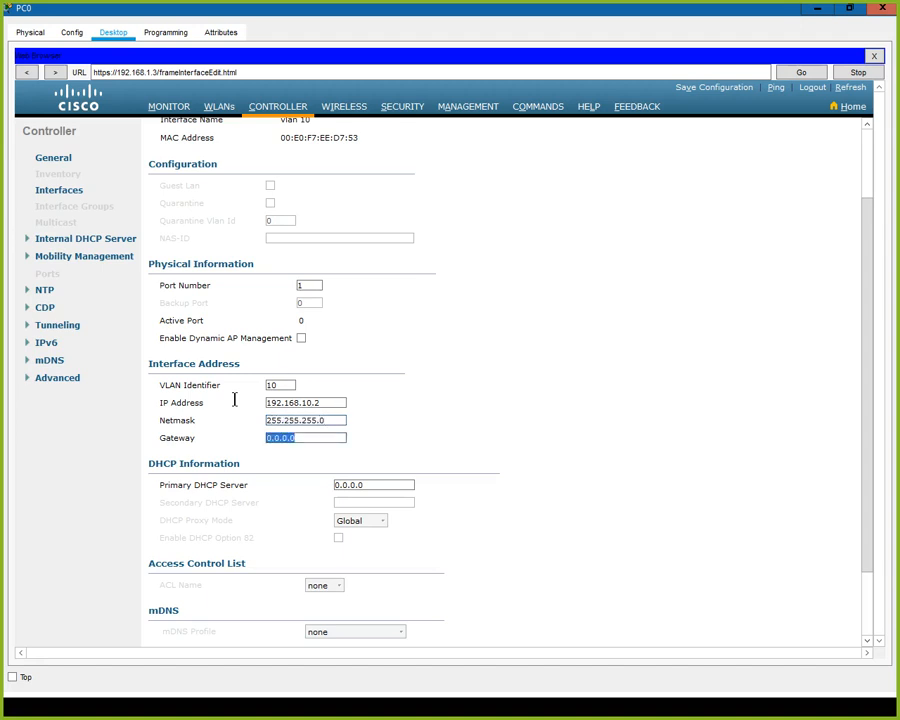
{"action": "type", "text": "192.168.10.1"}
{"action": "scroll", "coordinate": [445, 417], "scroll_direction": "up", "scroll_amount": 2}
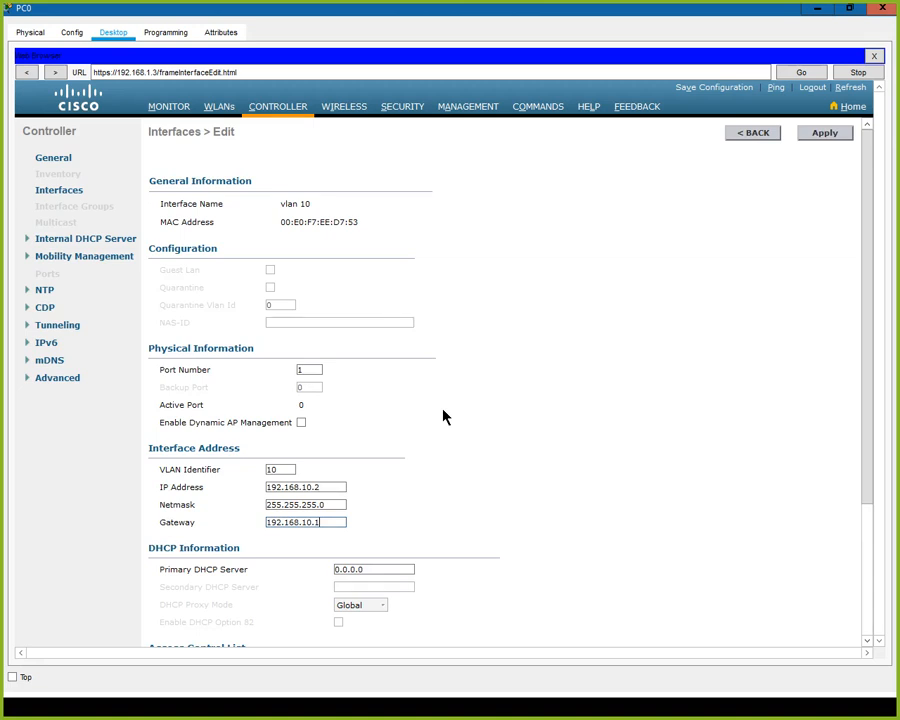
{"action": "scroll", "coordinate": [445, 417], "scroll_direction": "down", "scroll_amount": 4}
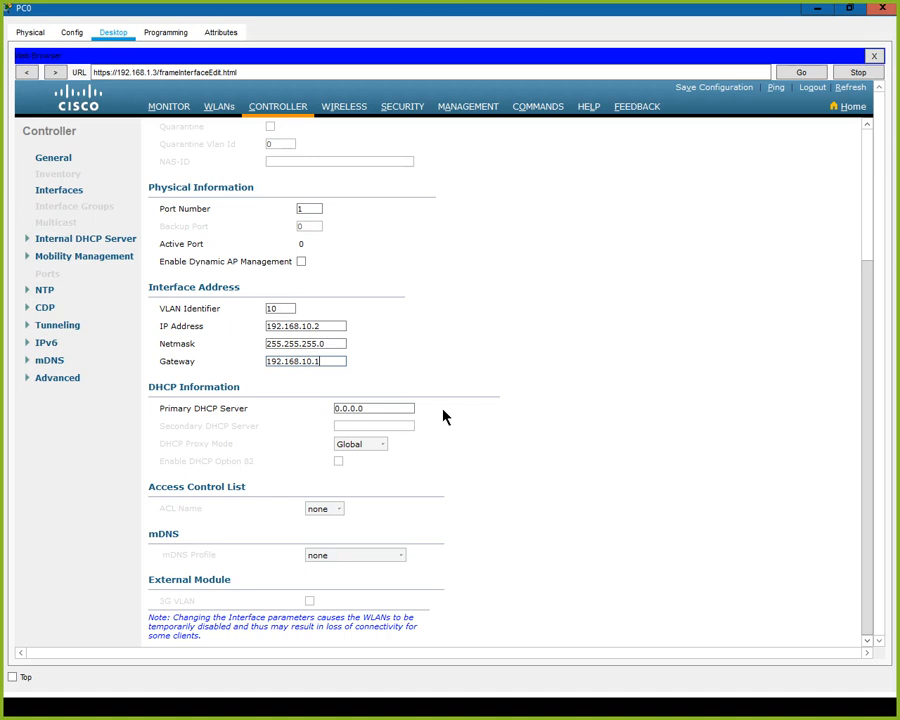
{"action": "scroll", "coordinate": [445, 417], "scroll_direction": "up", "scroll_amount": 4}
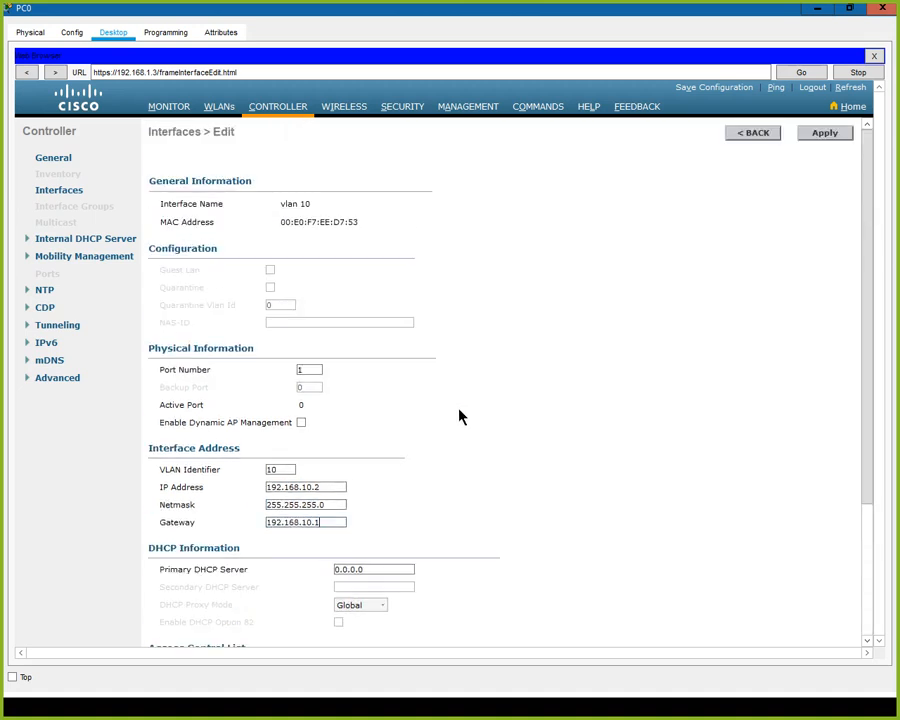
{"action": "left_click", "coordinate": [828, 135]}
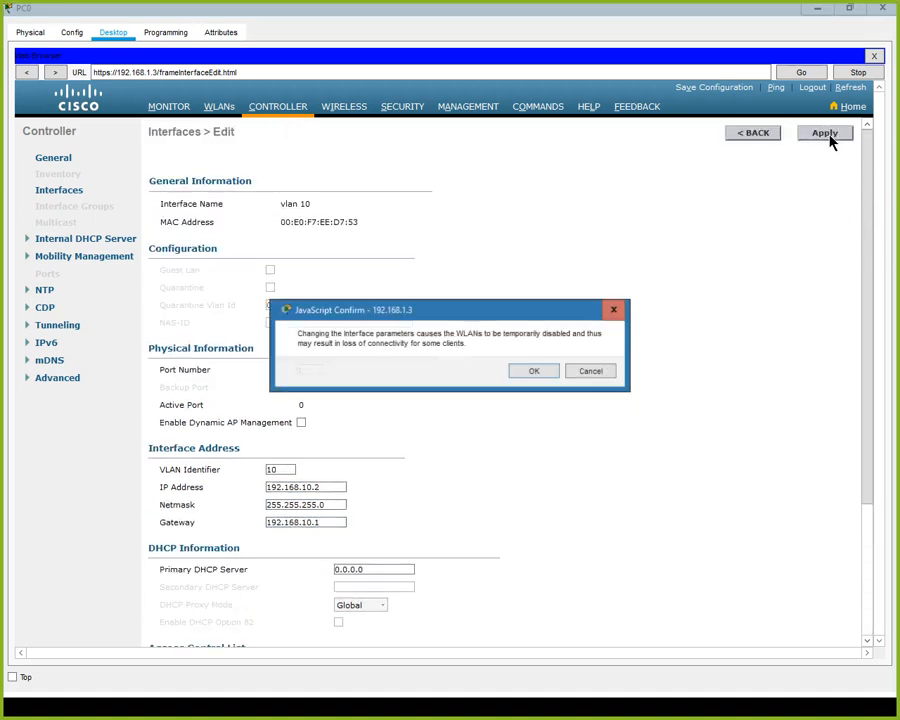
{"action": "left_click", "coordinate": [533, 372]}
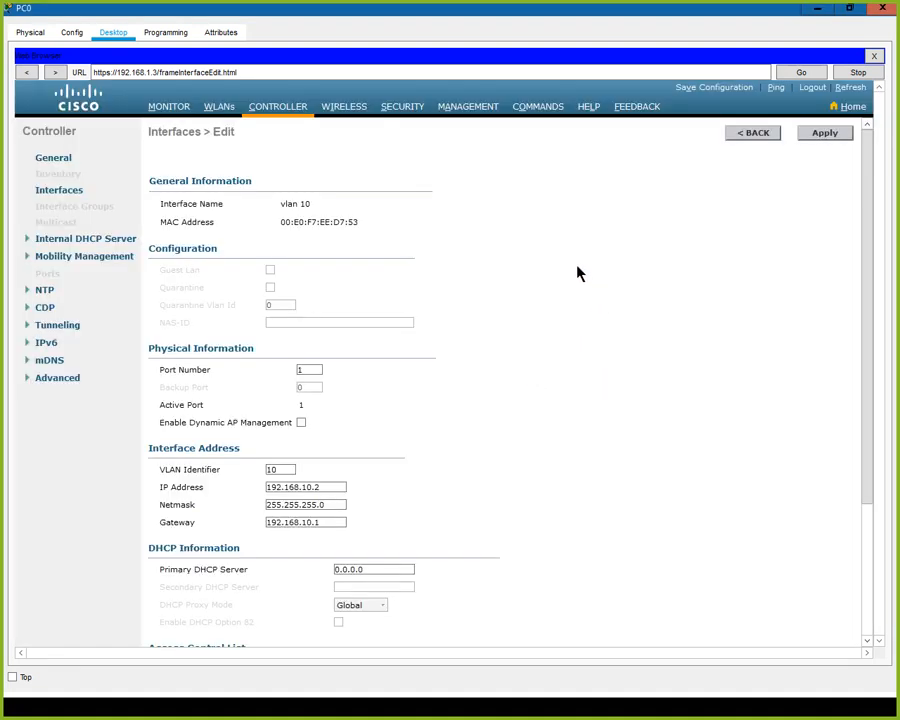
{"action": "left_click", "coordinate": [756, 137]}
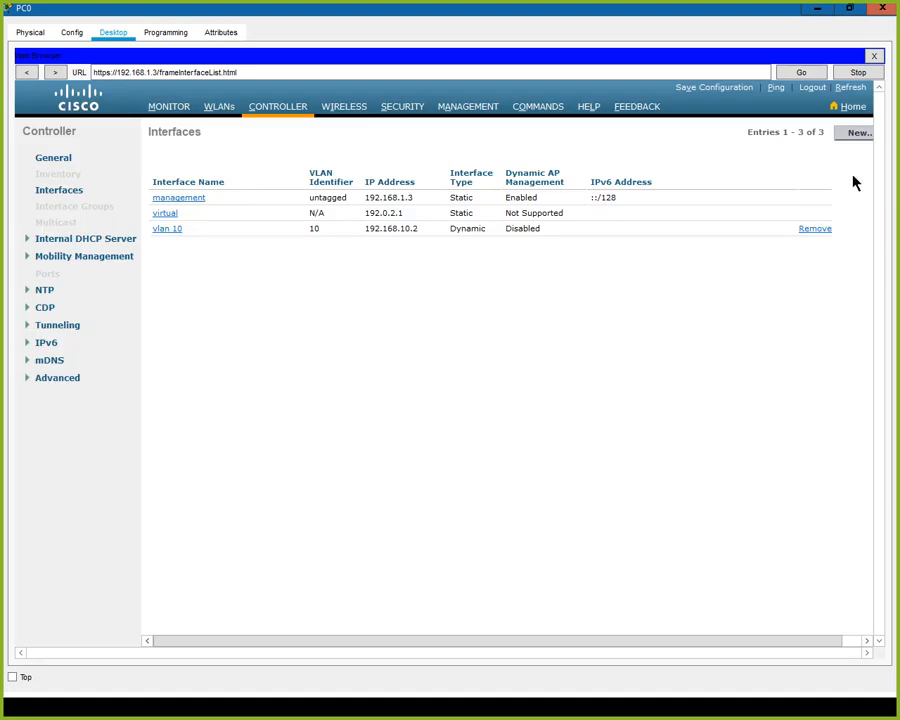
{"action": "left_click", "coordinate": [855, 134]}
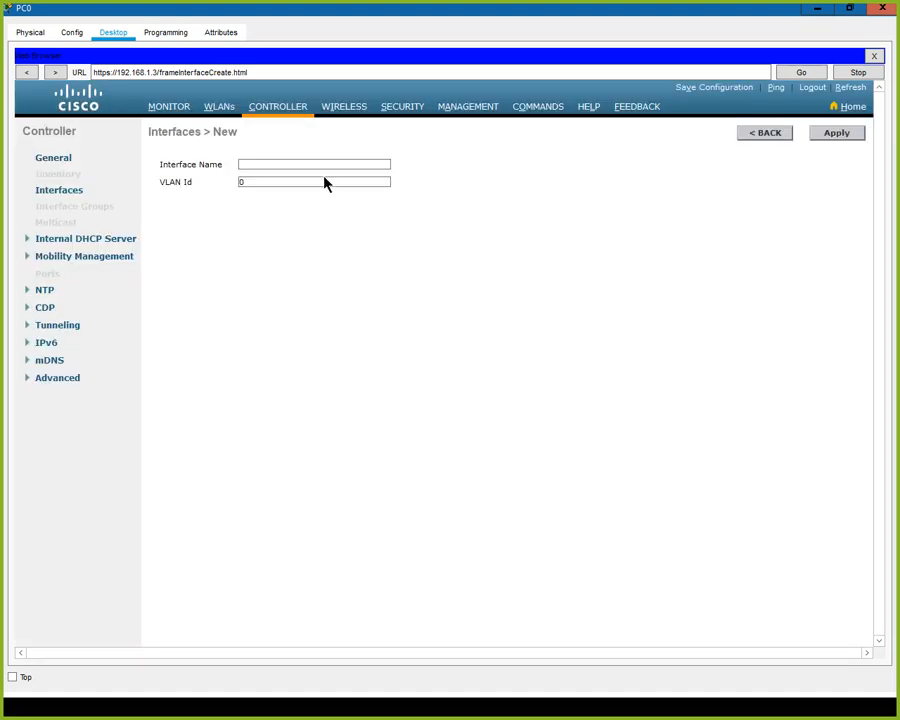
Create a new controller interface named 'vlan 20' with VLAN Id 20.
{"action": "left_click", "coordinate": [289, 165]}
{"action": "type", "text": "vlan 20"}
{"action": "key", "text": "Tab"}
{"action": "type", "text": "20"}
{"action": "left_click", "coordinate": [846, 134]}
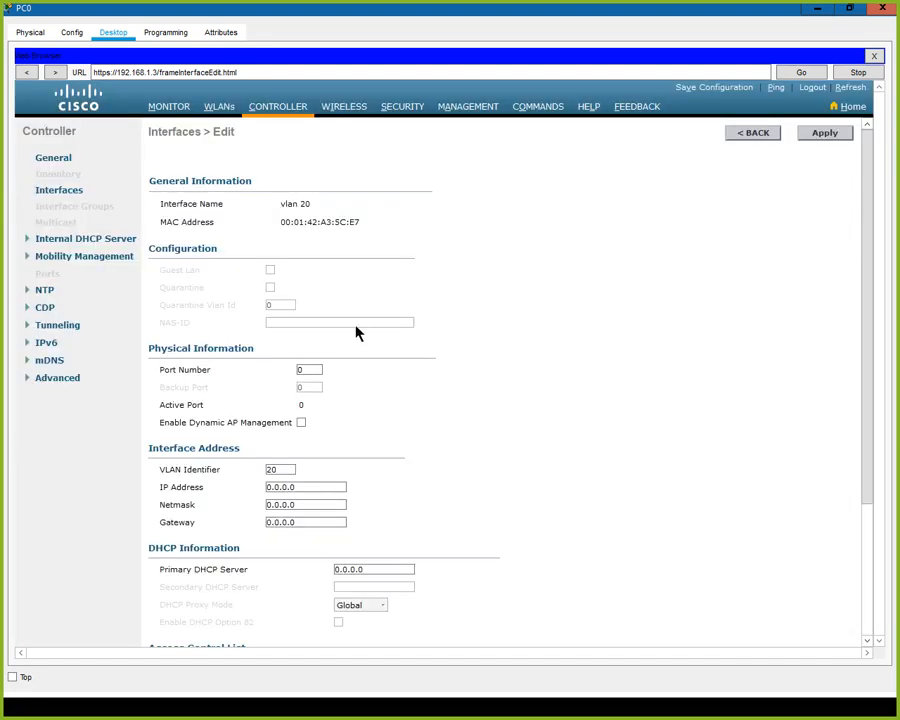
Give vlan 20 port 1, IP 192.168.20.2, mask 255.255.255.0, gateway 192.168.20.1, and save it.
{"action": "left_click_drag", "start_coordinate": [308, 371], "coordinate": [284, 374]}
{"action": "type", "text": "1"}
{"action": "left_click_drag", "start_coordinate": [305, 487], "coordinate": [242, 490]}
{"action": "type", "text": "192.168.20.2"}
{"action": "key", "text": "Tab"}
{"action": "type", "text": "255.255.255.0"}
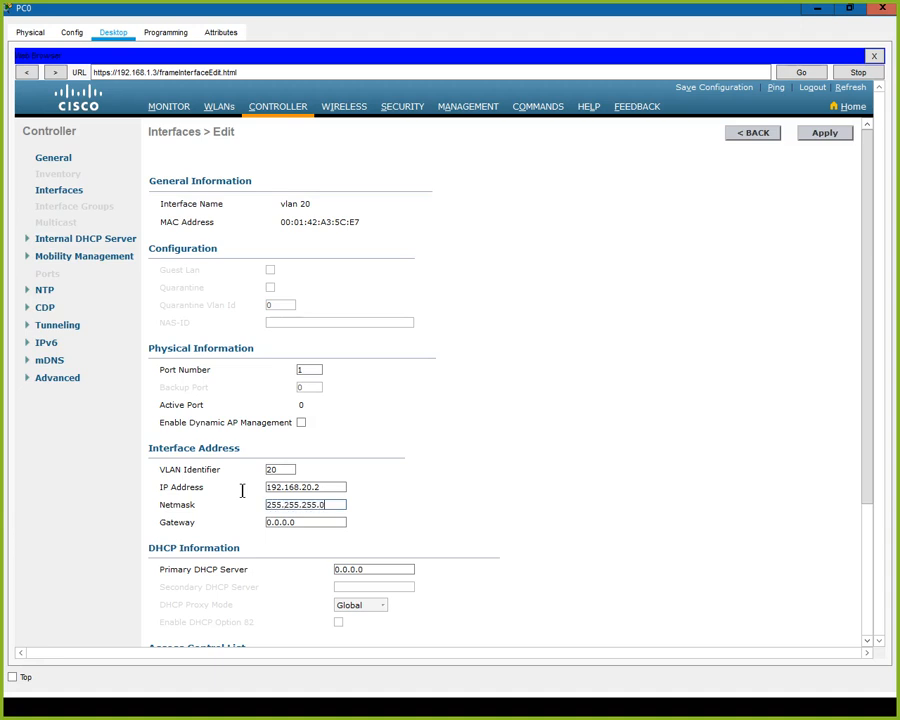
{"action": "key", "text": "Tab"}
{"action": "type", "text": "192.168.20.1"}
{"action": "left_click", "coordinate": [825, 137]}
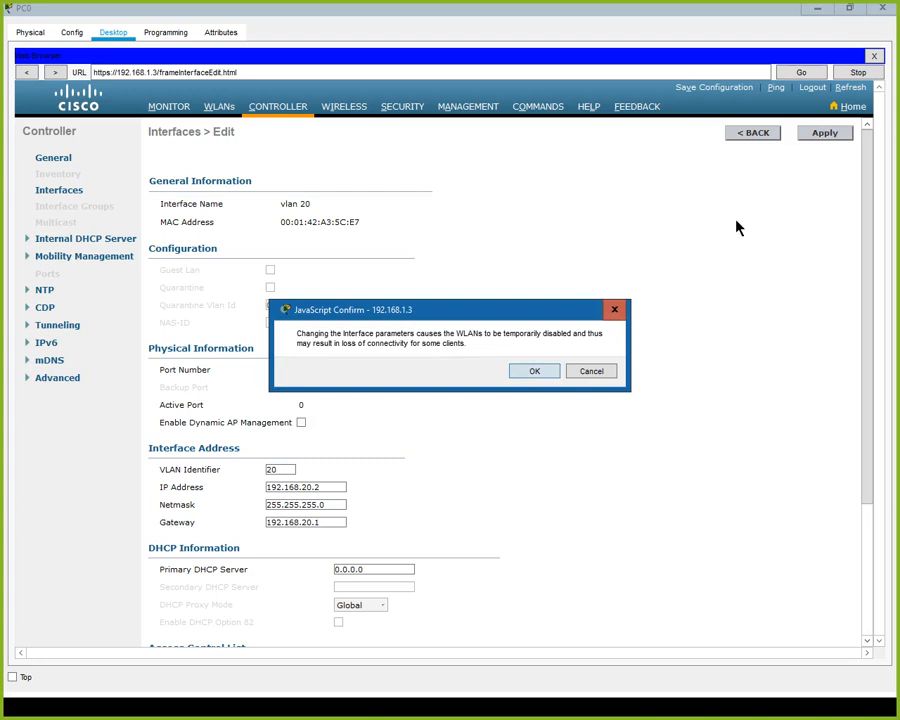
{"action": "left_click", "coordinate": [530, 369]}
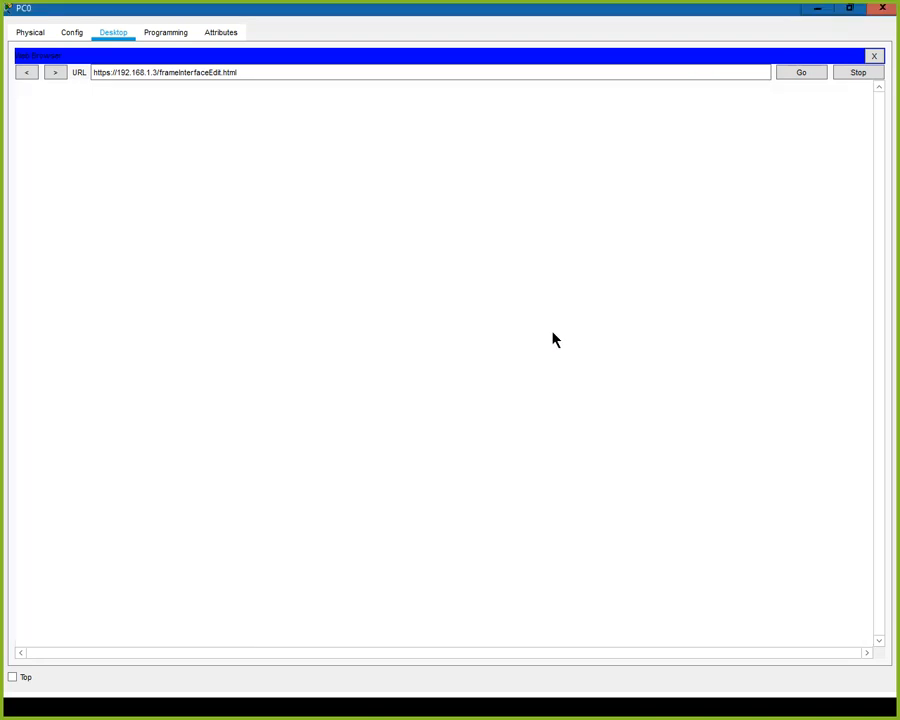
{"action": "left_click", "coordinate": [219, 107]}
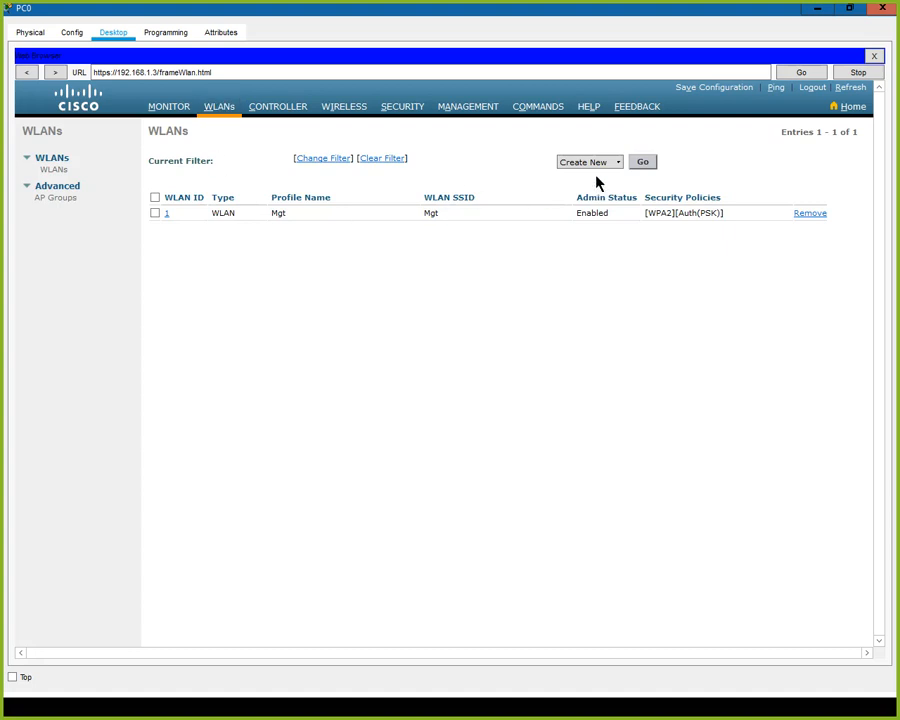
Create a new WLAN with profile name and SSID both 'vlan10'.
{"action": "left_click", "coordinate": [583, 166]}
{"action": "left_click", "coordinate": [619, 163]}
{"action": "left_click", "coordinate": [645, 164]}
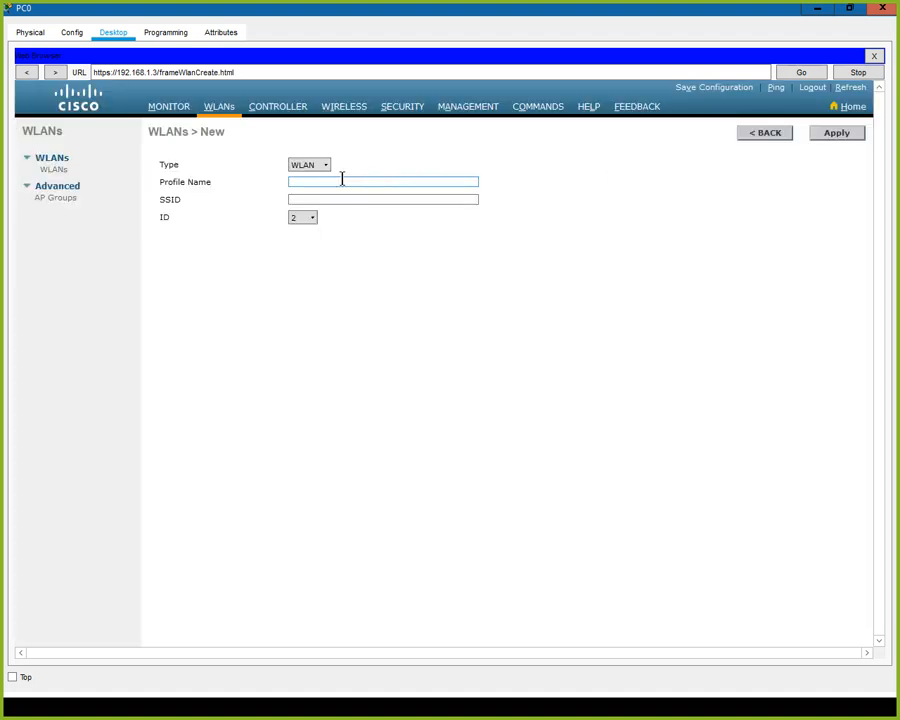
{"action": "type", "text": "vlan10"}
{"action": "key", "text": "Tab"}
{"action": "type", "text": "vlan10"}
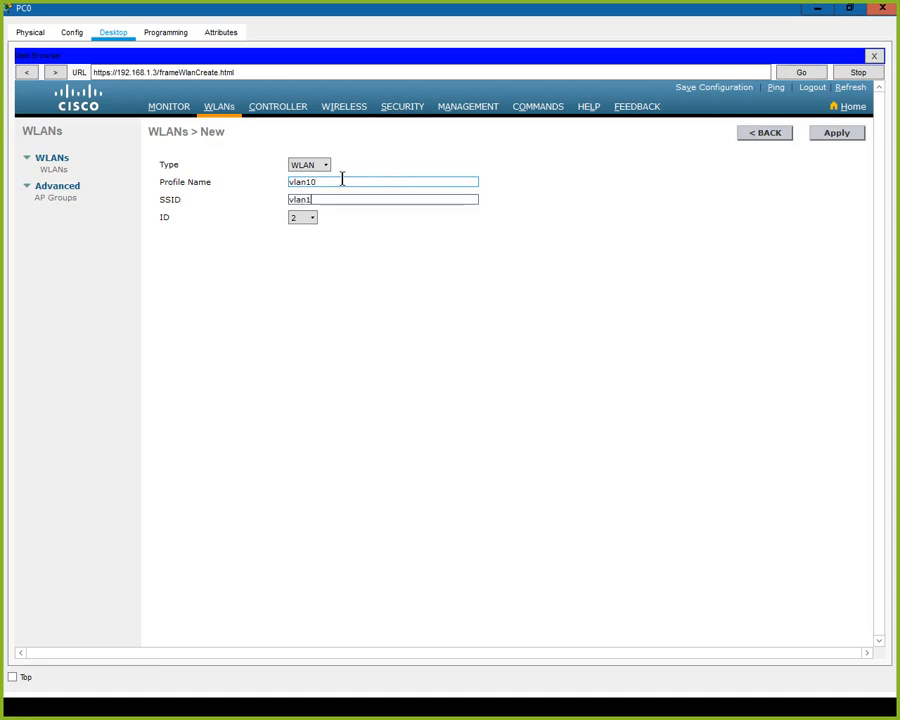
{"action": "left_click", "coordinate": [838, 134]}
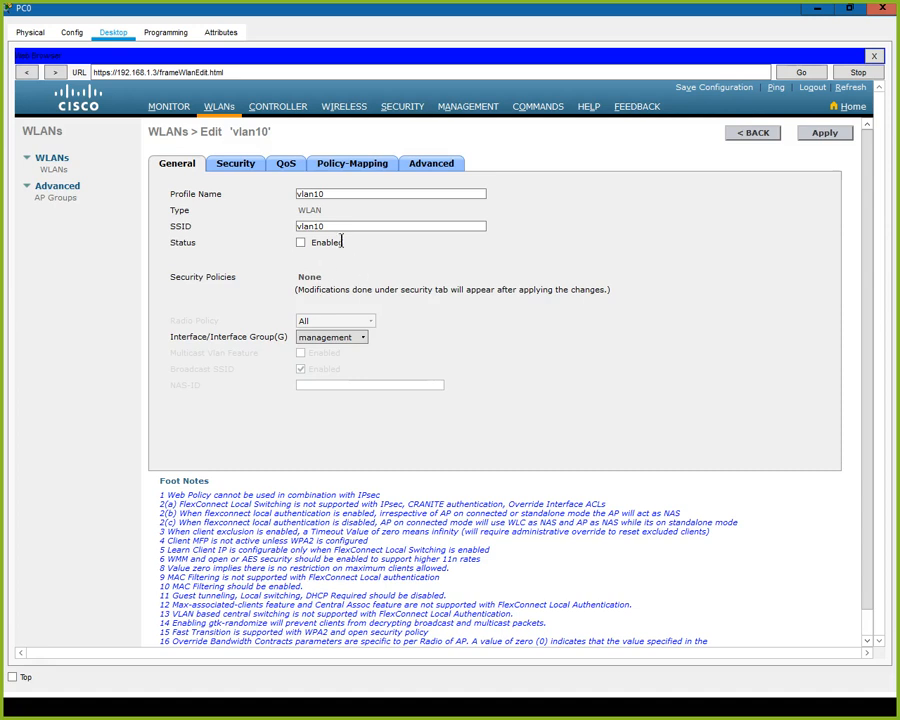
Enable the vlan10 WLAN, map it to the vlan 10 interface, and apply.
{"action": "left_click", "coordinate": [301, 244]}
{"action": "left_click", "coordinate": [322, 338]}
{"action": "left_click", "coordinate": [364, 340]}
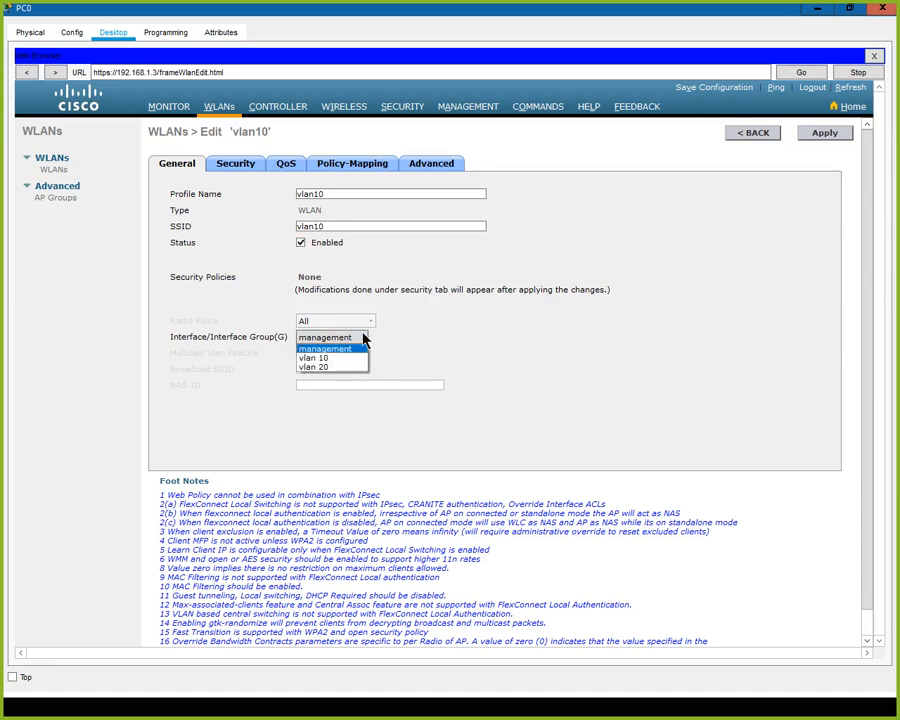
{"action": "left_click", "coordinate": [322, 356]}
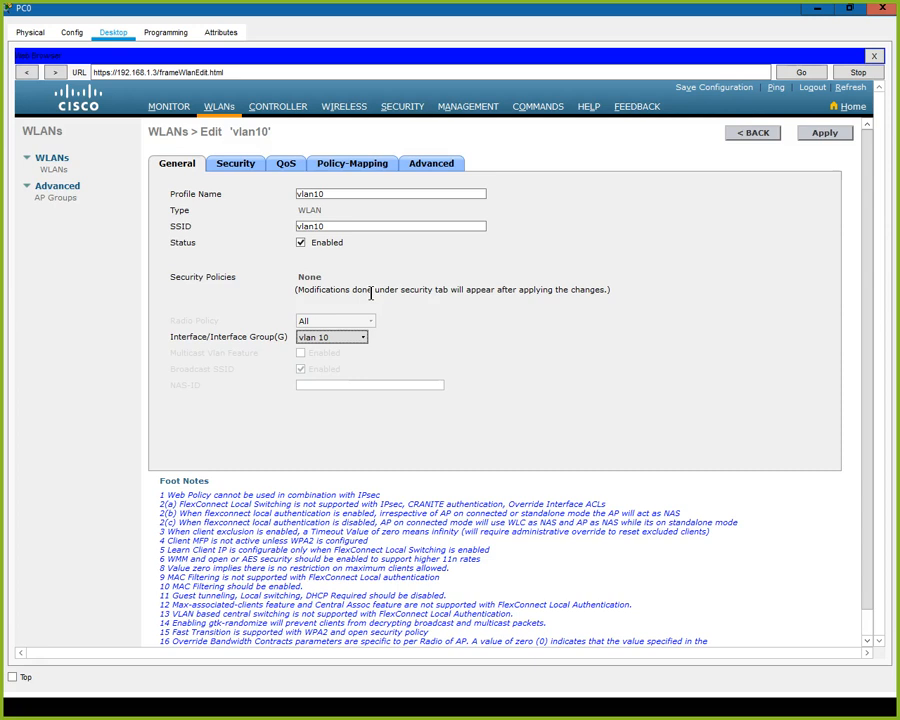
{"action": "left_click", "coordinate": [362, 341]}
{"action": "left_click", "coordinate": [312, 226]}
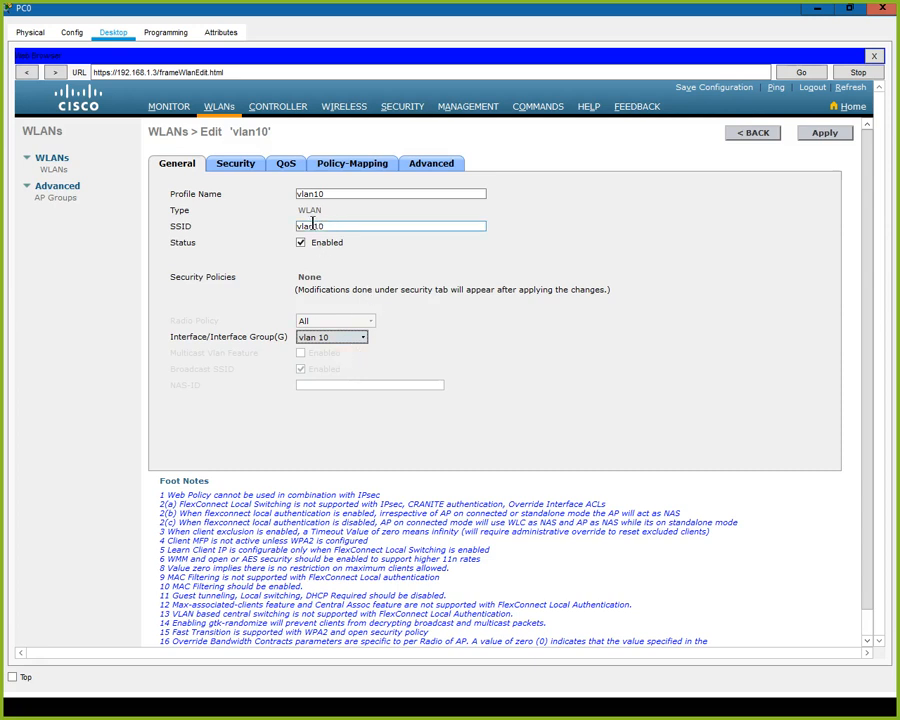
{"action": "left_click", "coordinate": [826, 134]}
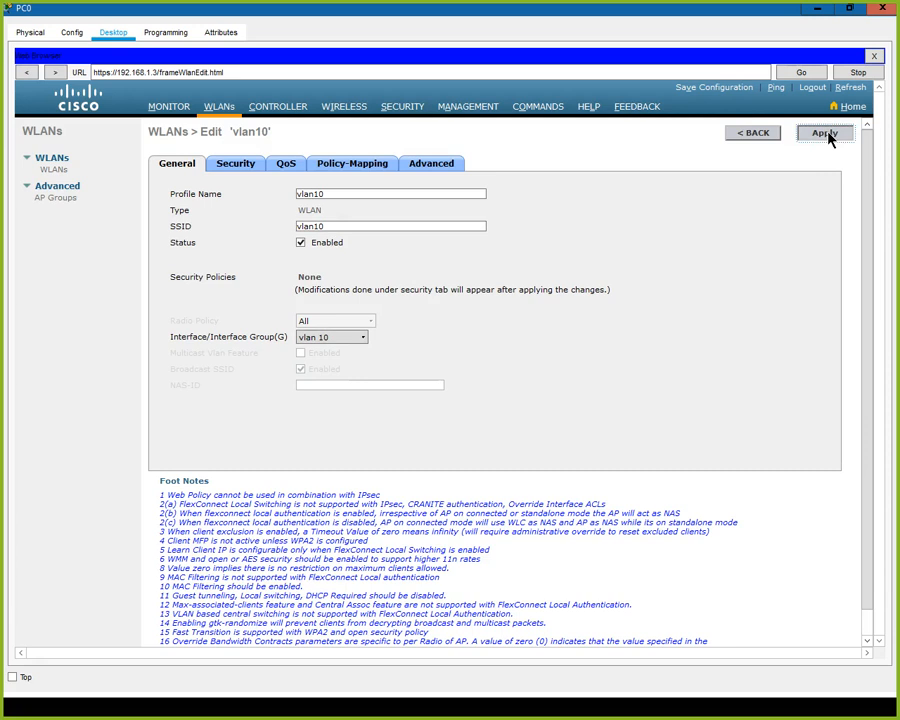
Scroll through vlan10's Advanced settings, reapply them, and go back to the WLANs list.
{"action": "left_click", "coordinate": [433, 166]}
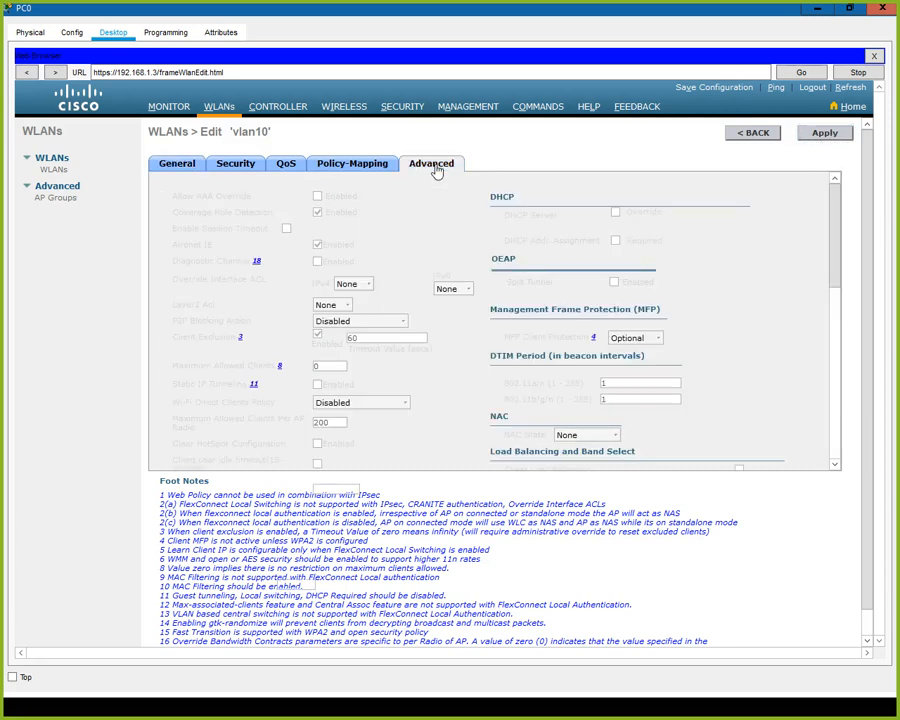
{"action": "scroll", "coordinate": [422, 237], "scroll_direction": "down", "scroll_amount": 8}
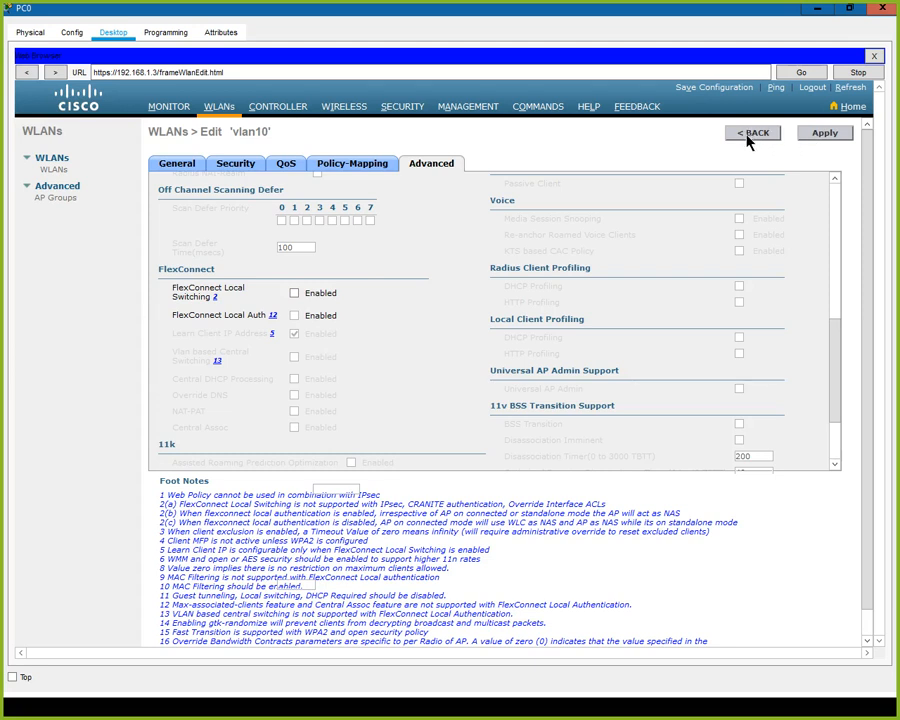
{"action": "left_click", "coordinate": [830, 134]}
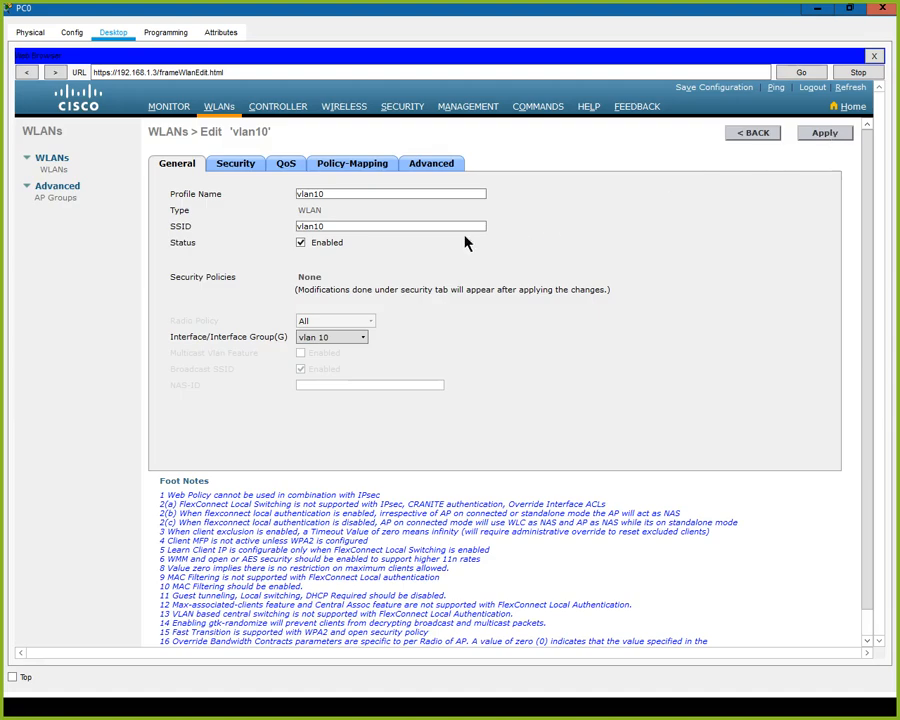
{"action": "left_click", "coordinate": [758, 136]}
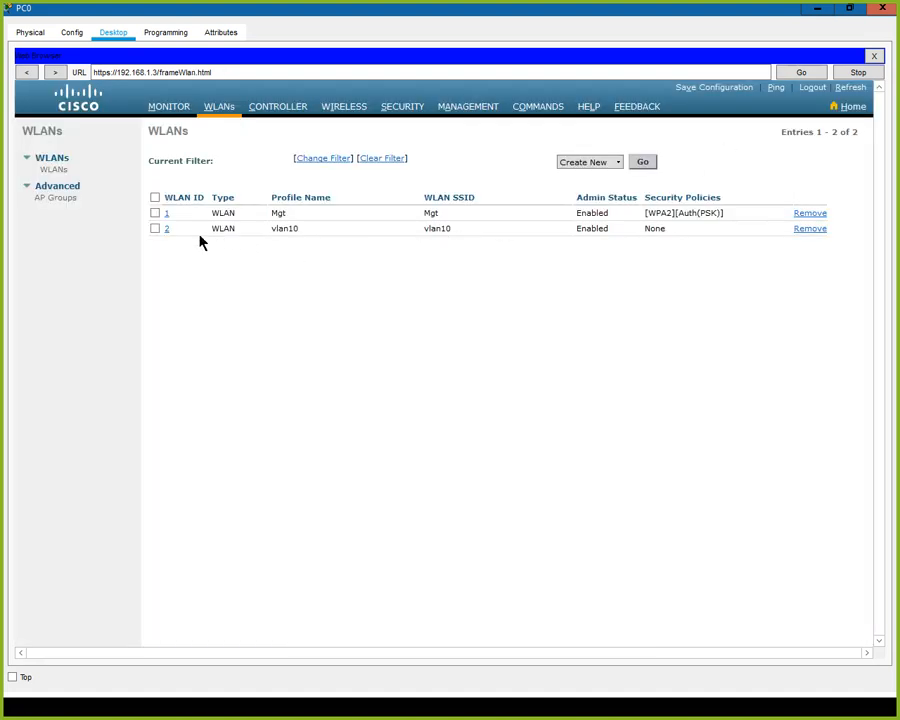
Add WLAN ID 3 with profile name 'vlan20' and SSID 'vlan20'.
{"action": "left_click", "coordinate": [644, 164]}
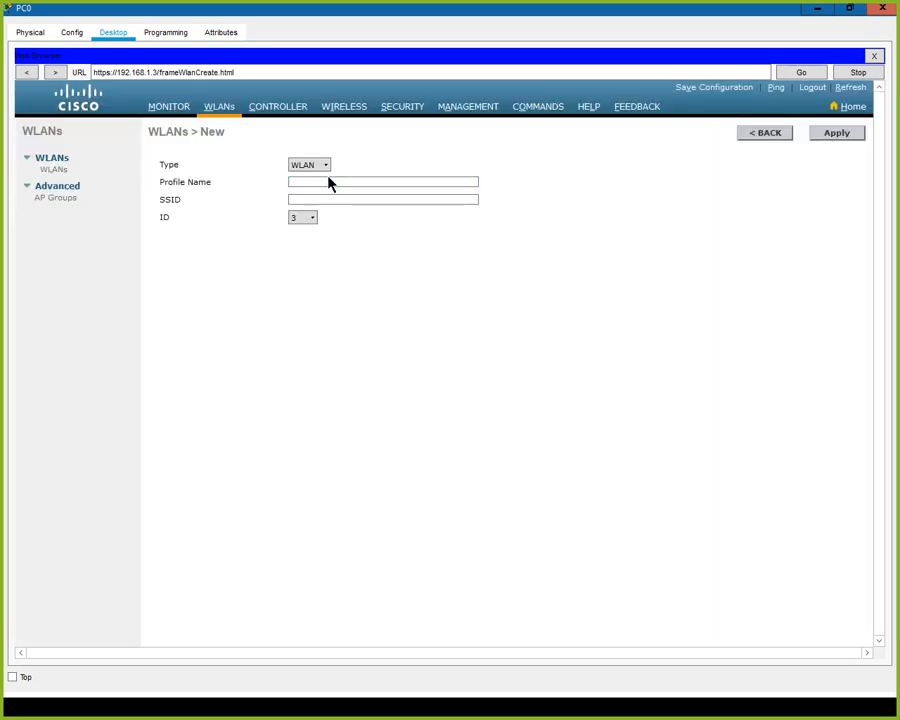
{"action": "left_click", "coordinate": [321, 166]}
{"action": "left_click", "coordinate": [307, 180]}
{"action": "type", "text": "vlan20"}
{"action": "key", "text": "Tab"}
{"action": "type", "text": "vlan20"}
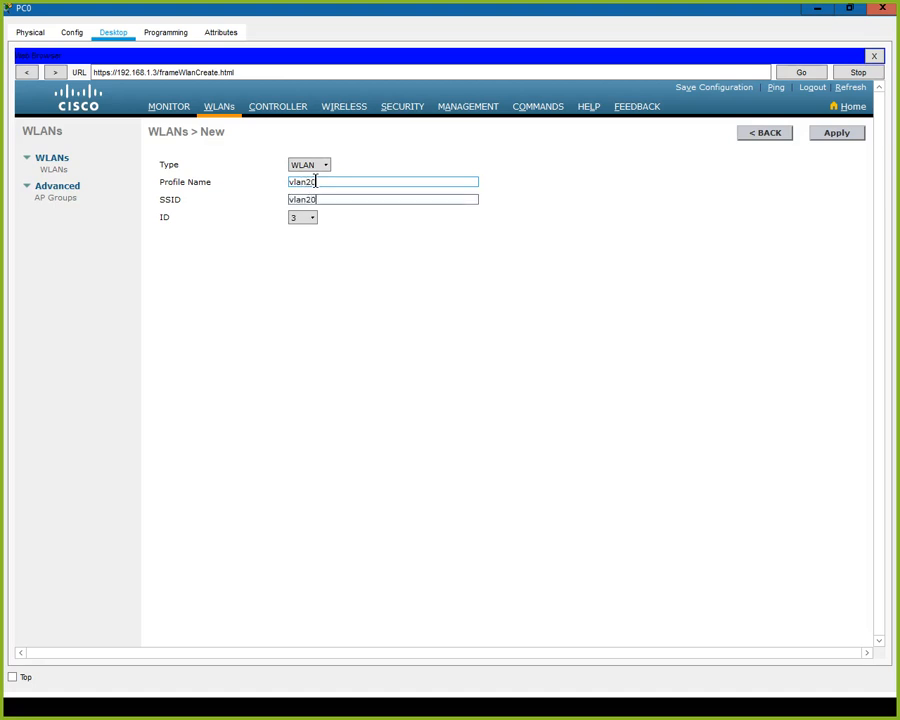
{"action": "left_click", "coordinate": [825, 140]}
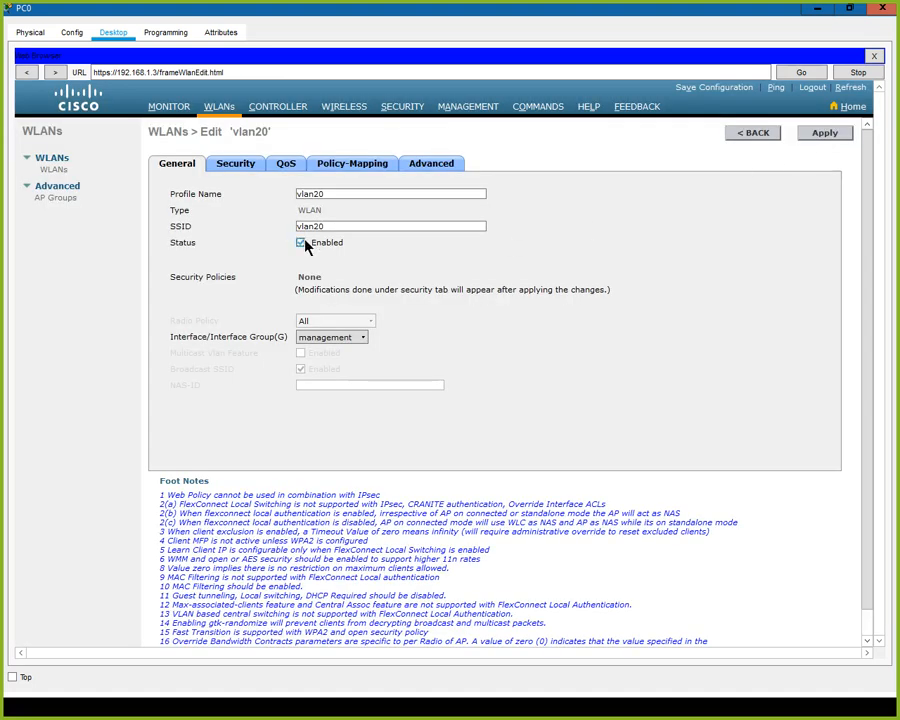
Map the vlan20 WLAN to the vlan 20 interface and apply.
{"action": "left_click", "coordinate": [364, 339]}
{"action": "left_click", "coordinate": [333, 370]}
{"action": "left_click", "coordinate": [830, 139]}
Minimize PC0's window to check the access point in the topology, then restore it.
{"action": "left_click", "coordinate": [818, 12]}
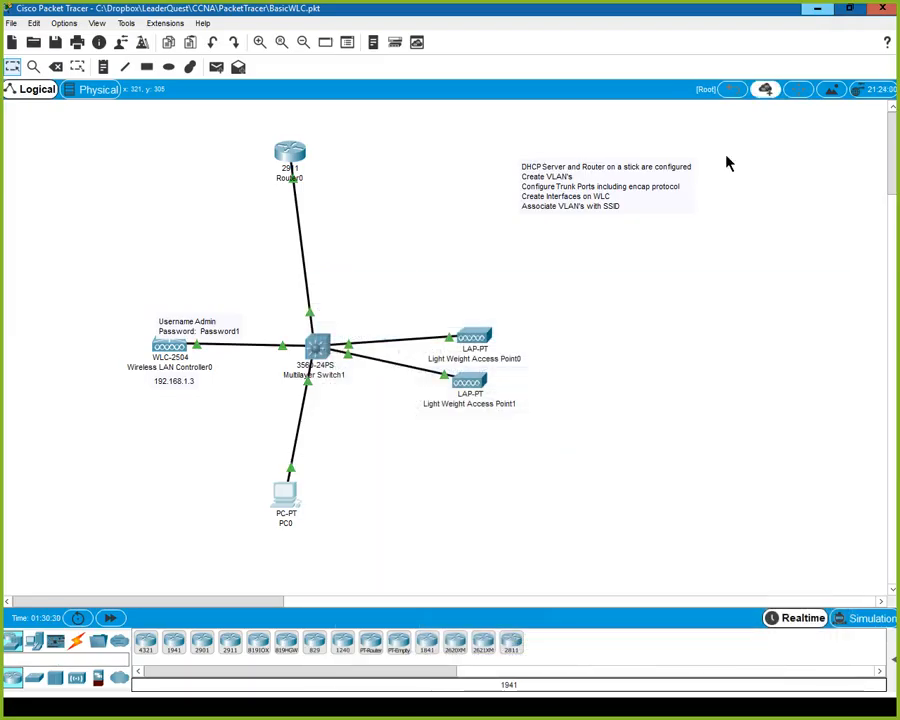
{"action": "mouse_move", "coordinate": [483, 345]}
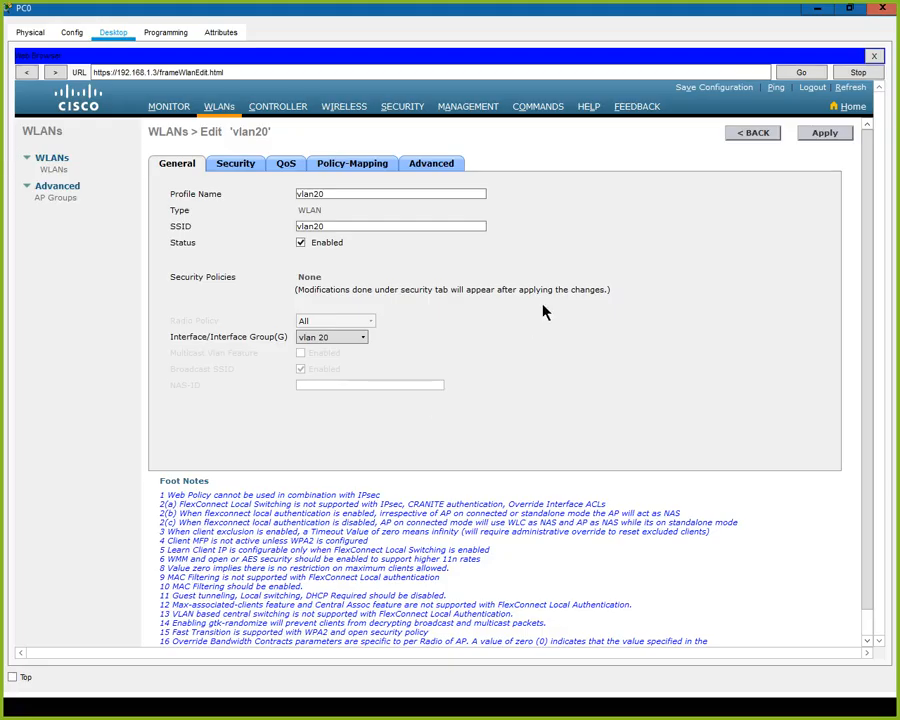
{"action": "left_click", "coordinate": [242, 172]}
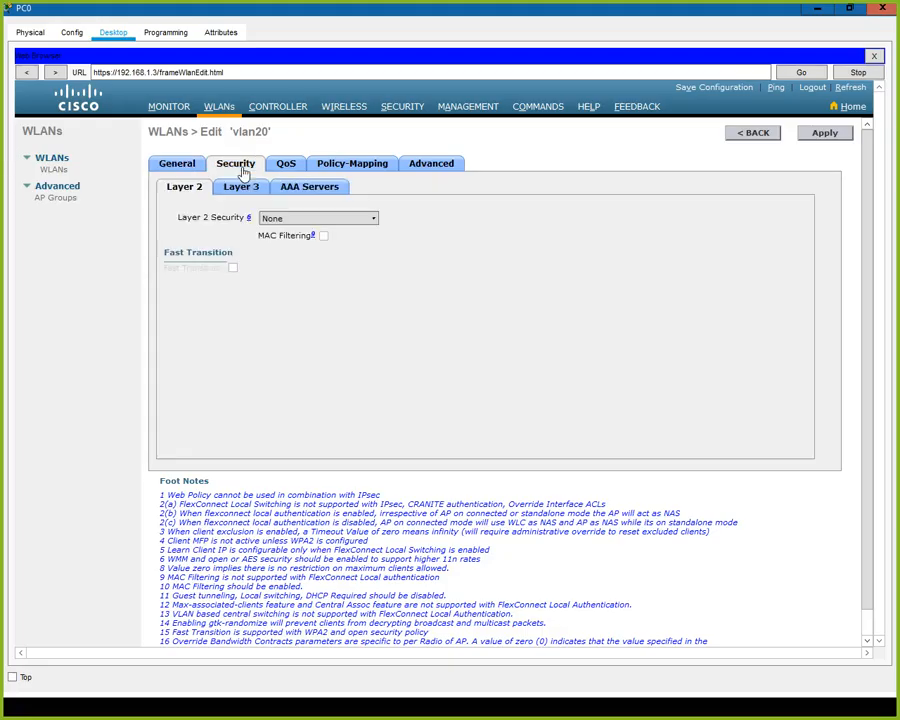
Keep vlan20's Layer 2 and Layer 3 security at None, review AAA Servers, then view QoS.
{"action": "left_click", "coordinate": [376, 226]}
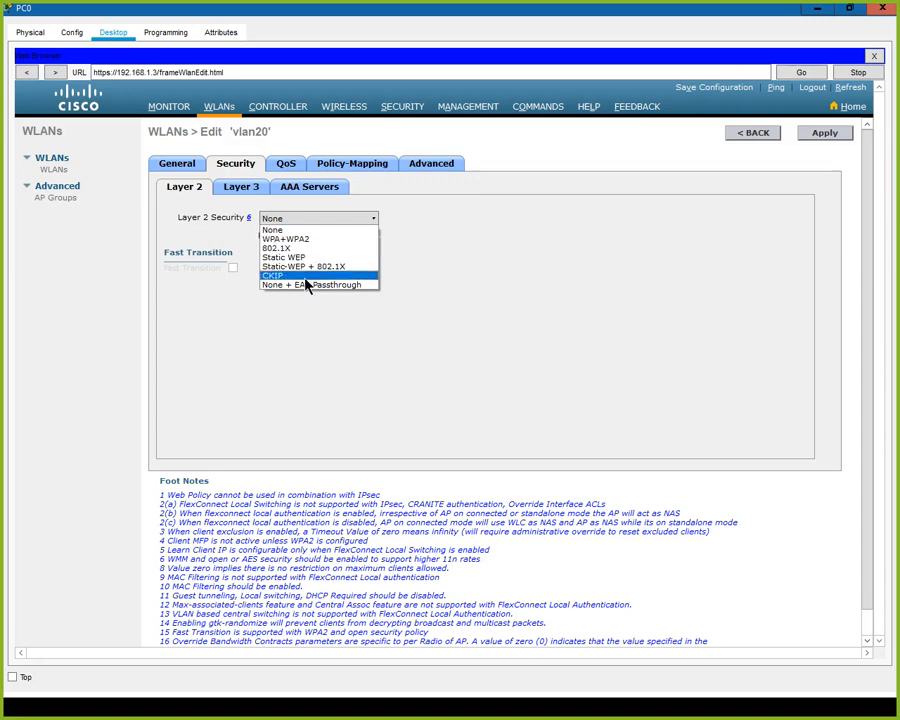
{"action": "left_click", "coordinate": [445, 316]}
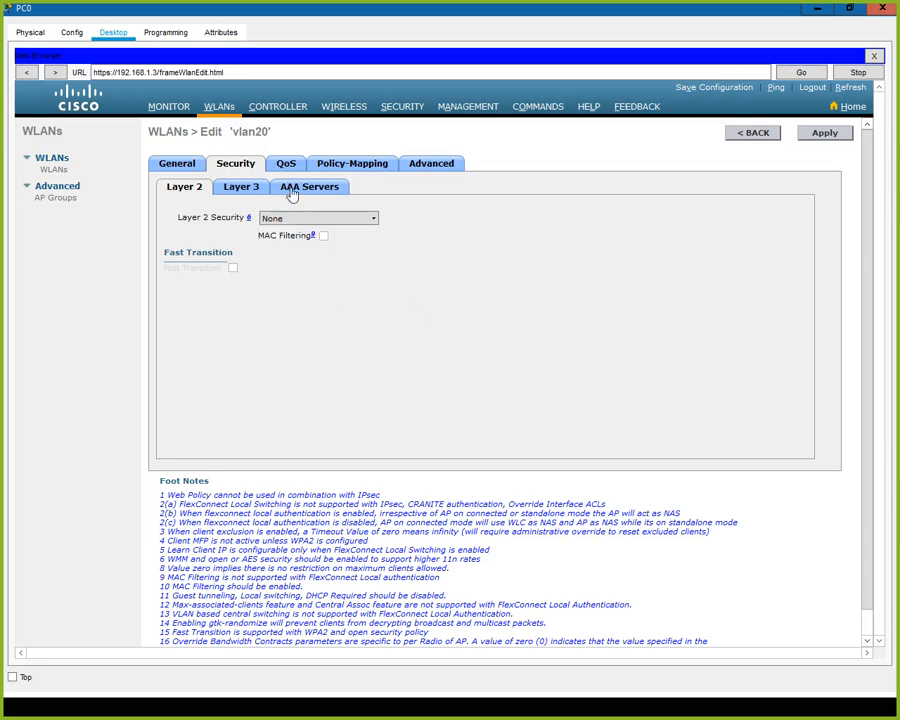
{"action": "left_click", "coordinate": [243, 190]}
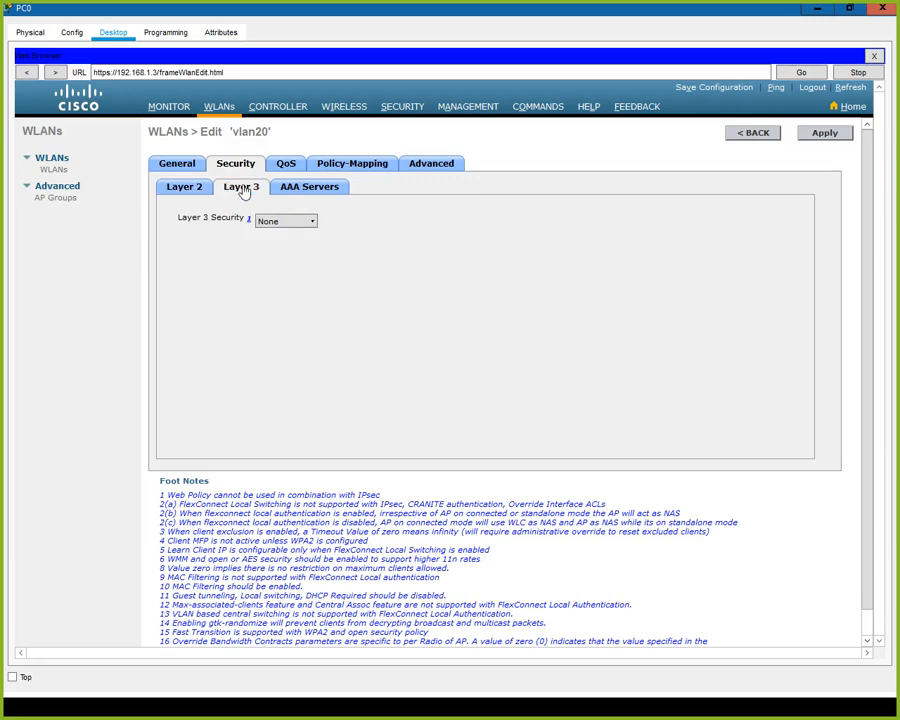
{"action": "left_click", "coordinate": [312, 222]}
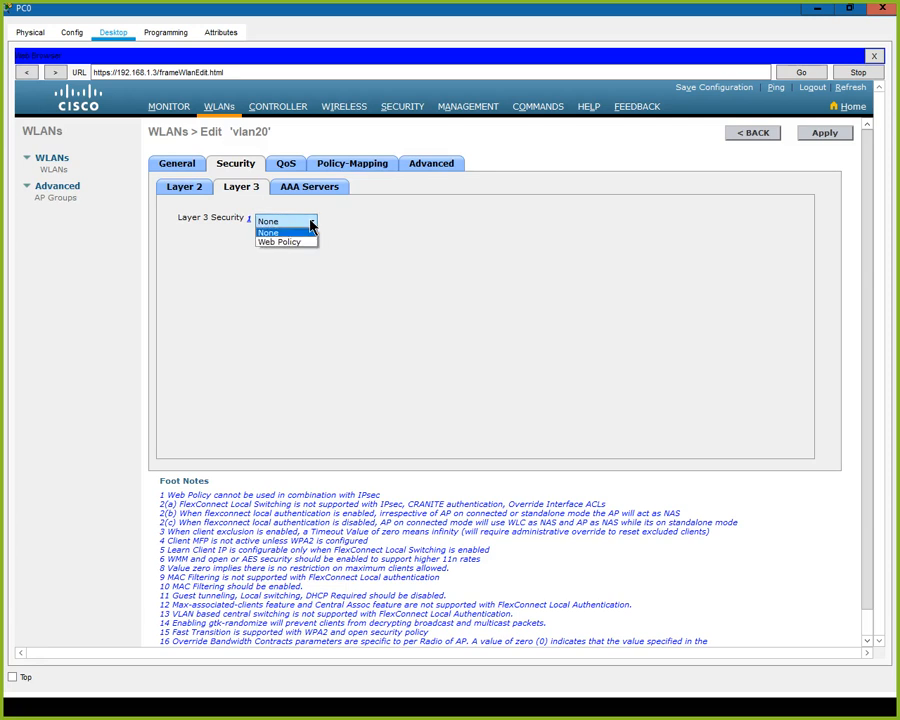
{"action": "left_click", "coordinate": [311, 231]}
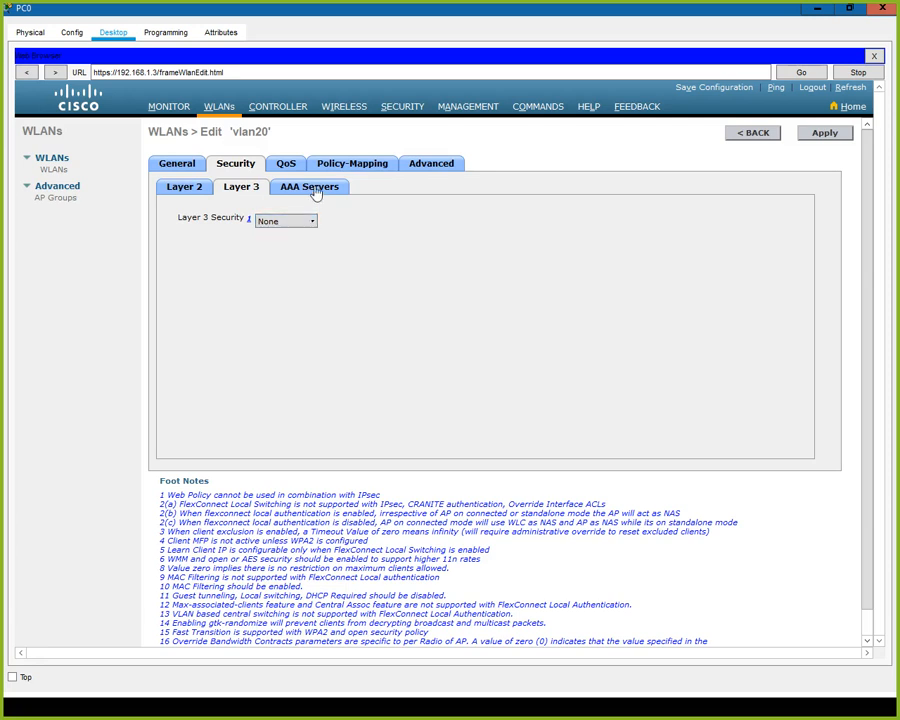
{"action": "left_click", "coordinate": [315, 192]}
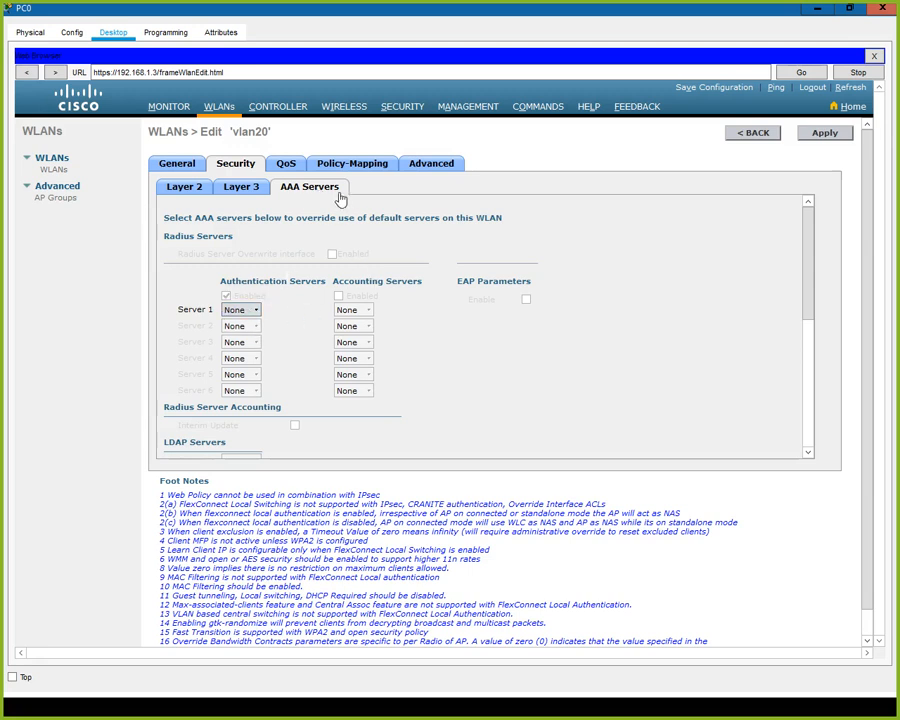
{"action": "left_click", "coordinate": [288, 166]}
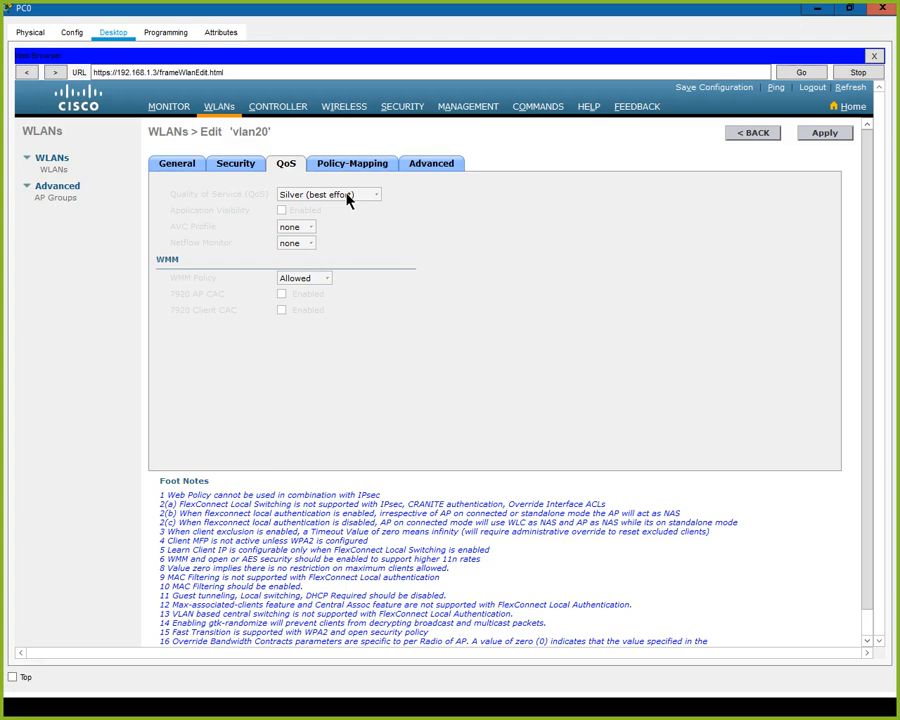
Look through vlan20's Policy-Mapping and Advanced tabs down to the FlexConnect options.
{"action": "left_click", "coordinate": [366, 170]}
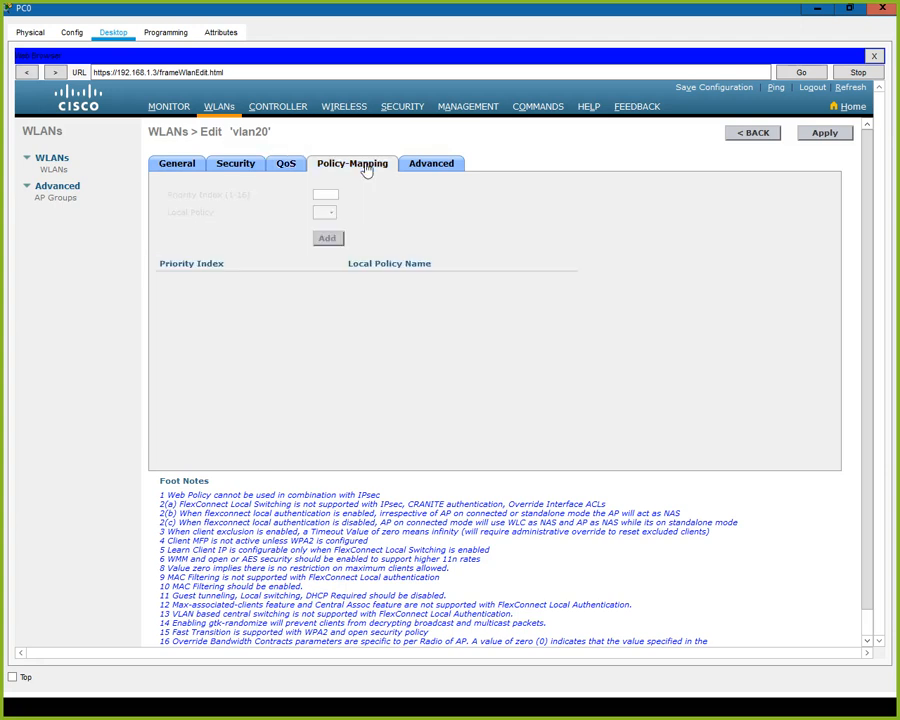
{"action": "left_click", "coordinate": [427, 168]}
{"action": "scroll", "coordinate": [382, 251], "scroll_direction": "down", "scroll_amount": 10}
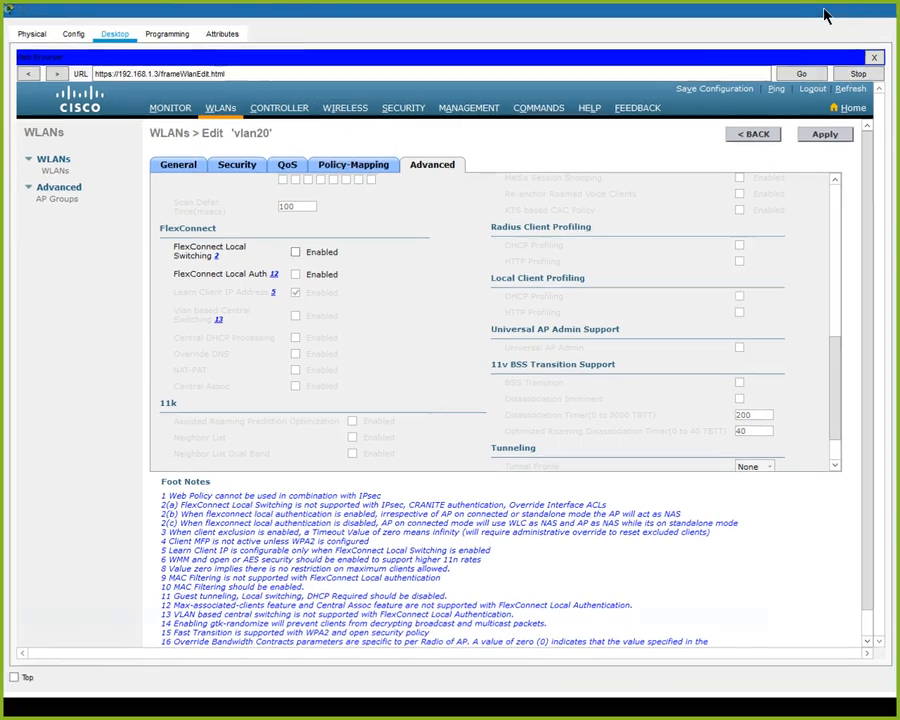
Close PC0's window and place a new PC, PC1, right of the access points.
{"action": "left_click", "coordinate": [885, 12]}
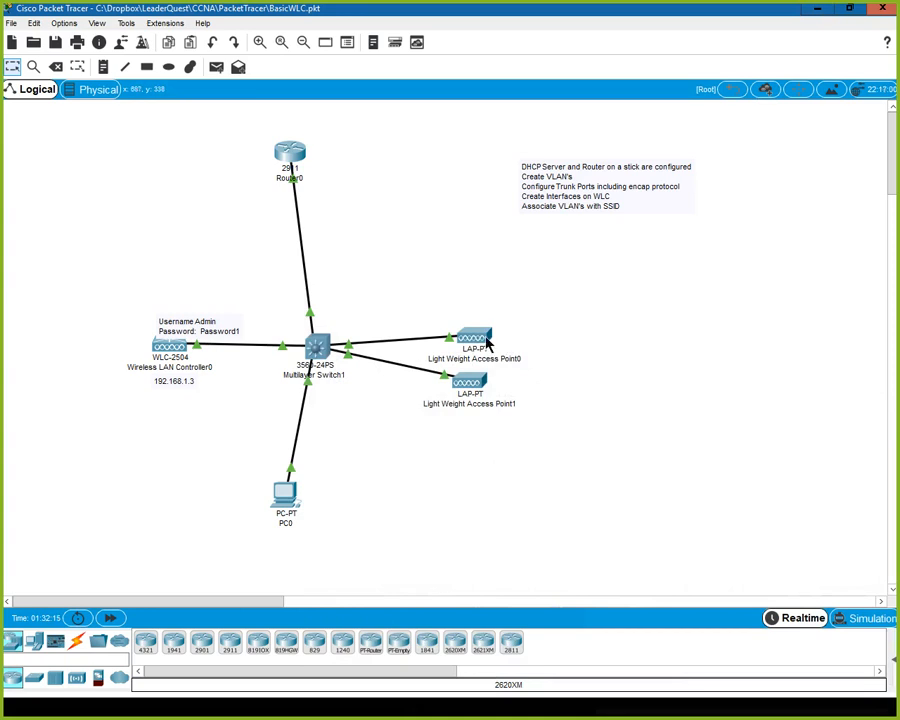
{"action": "mouse_move", "coordinate": [487, 345]}
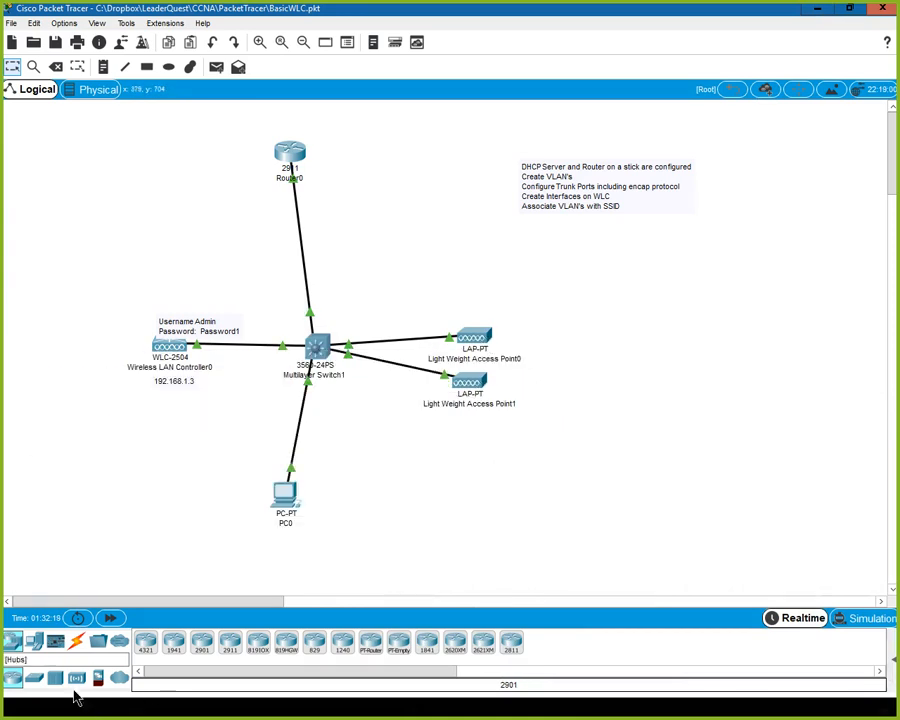
{"action": "left_click", "coordinate": [33, 642]}
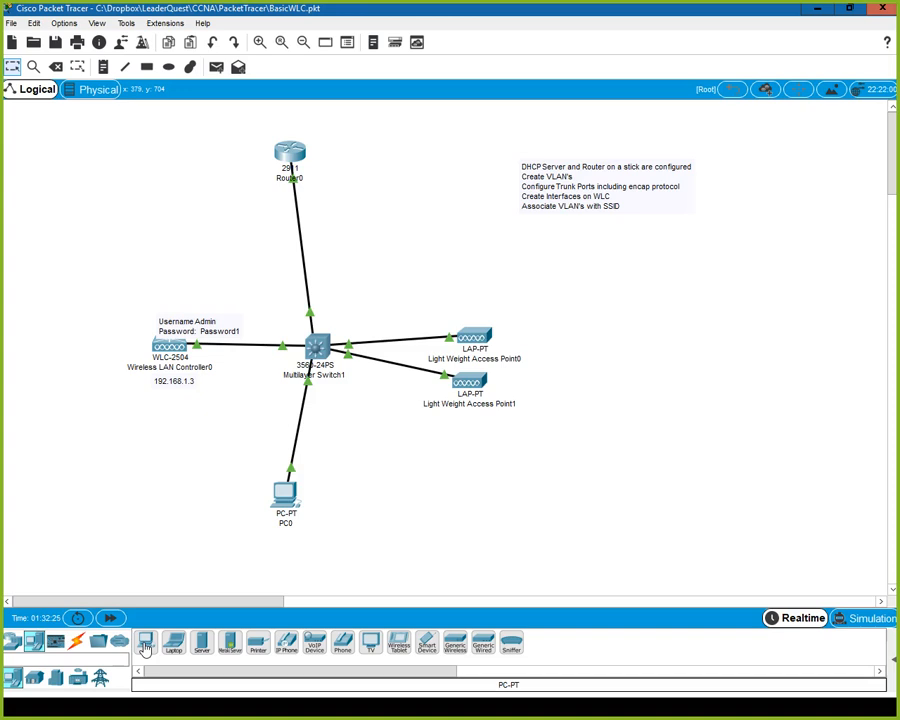
{"action": "left_click_drag", "start_coordinate": [145, 648], "coordinate": [632, 296]}
{"action": "left_click", "coordinate": [632, 295]}
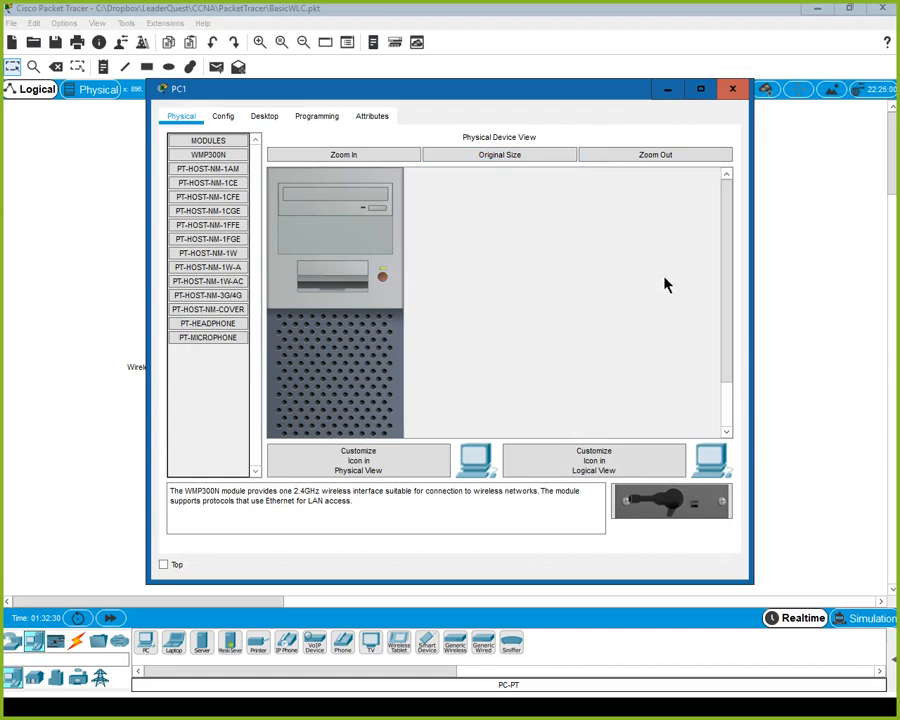
Replace PC1's network module with a WMP300N wireless card, power it on, and show its Desktop.
{"action": "left_click_drag", "start_coordinate": [729, 285], "coordinate": [412, 428]}
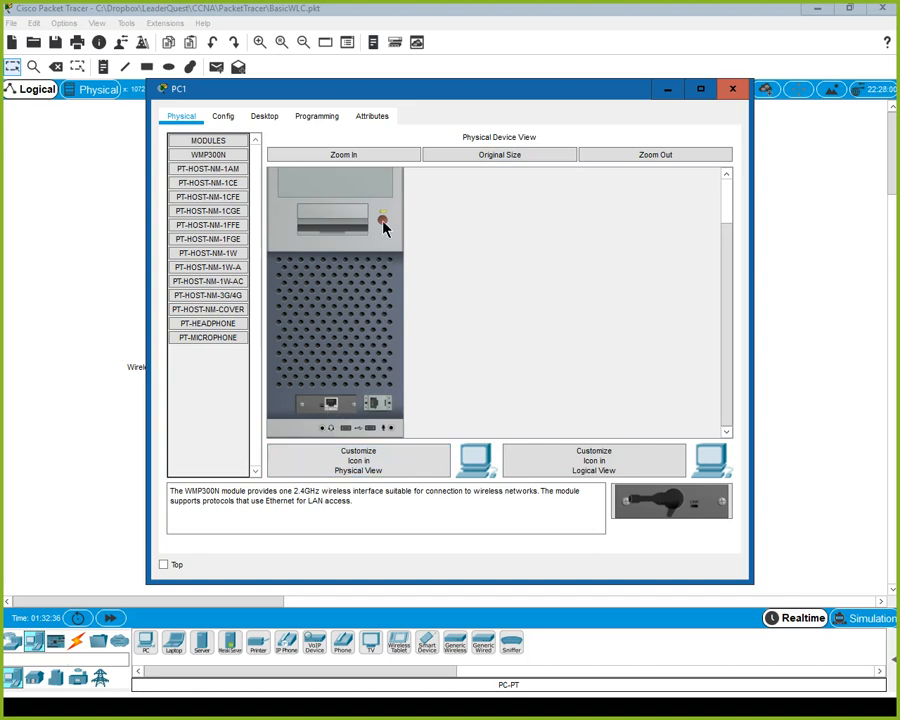
{"action": "left_click_drag", "start_coordinate": [335, 408], "coordinate": [205, 367]}
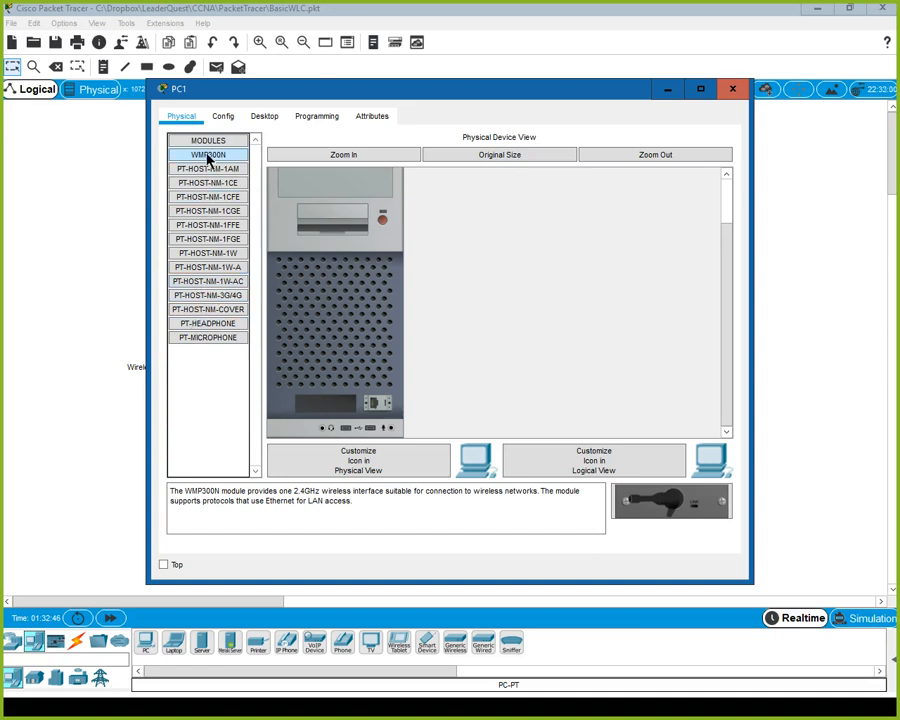
{"action": "left_click_drag", "start_coordinate": [207, 158], "coordinate": [330, 404]}
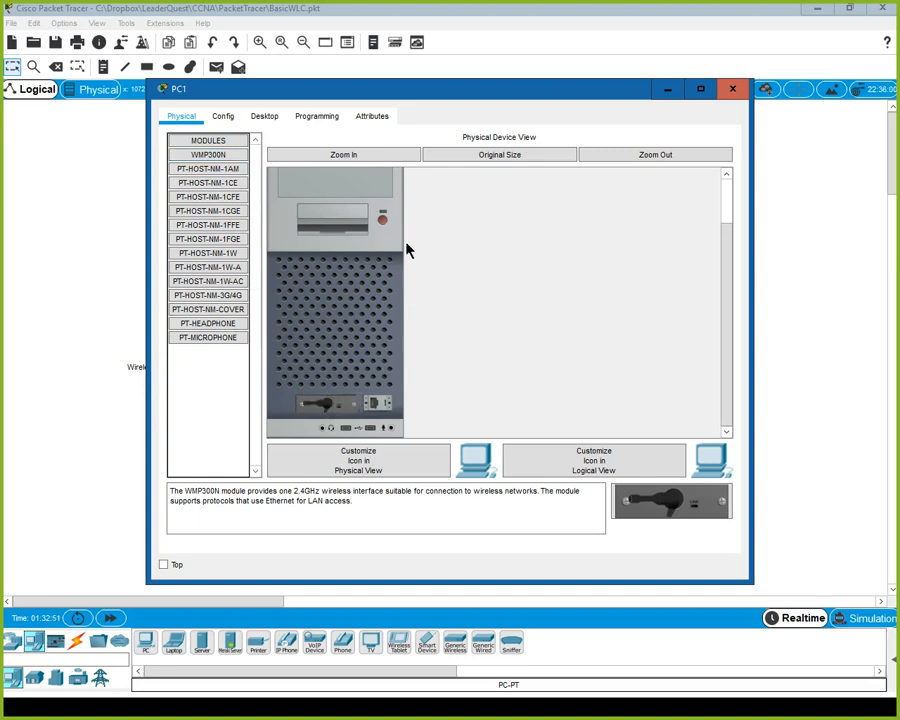
{"action": "left_click", "coordinate": [385, 222]}
{"action": "left_click", "coordinate": [268, 118]}
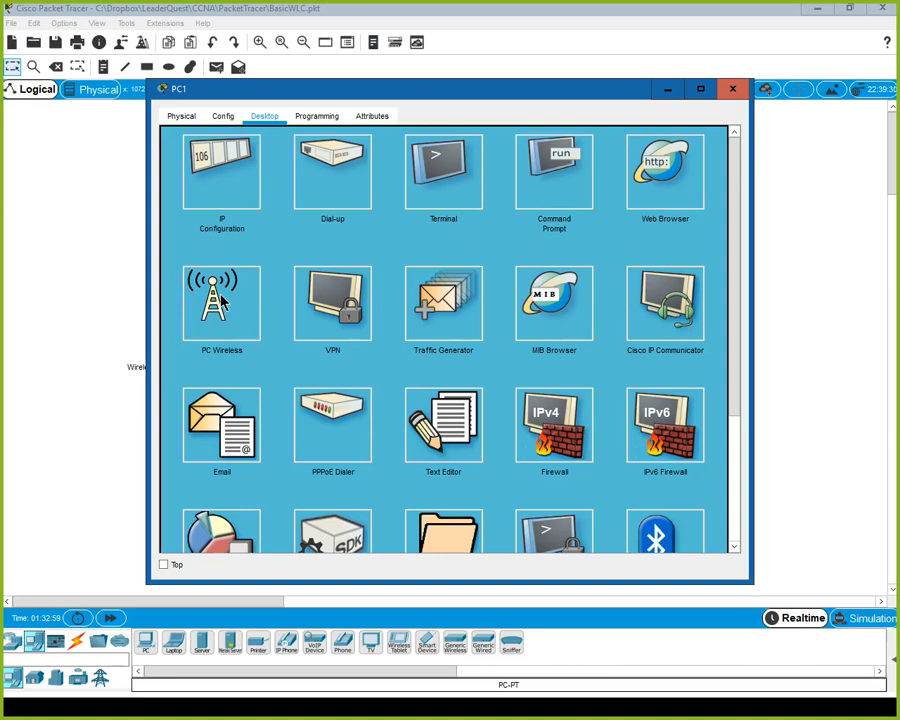
View the networks PC1 sees in PC Wireless's Connect tab, then close PC1's window.
{"action": "left_click", "coordinate": [222, 302]}
{"action": "left_click", "coordinate": [290, 272]}
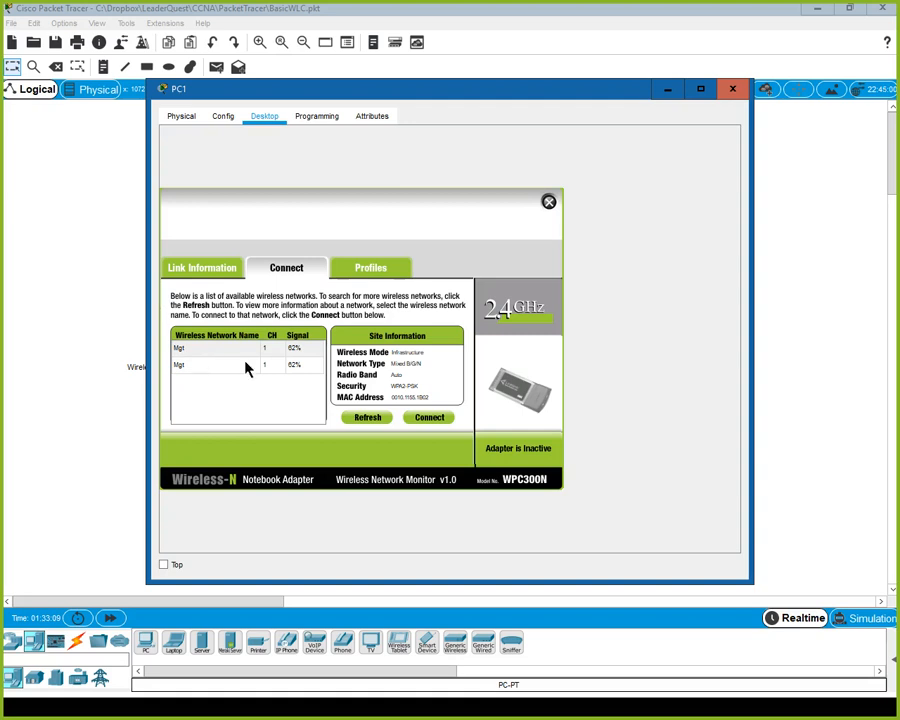
{"action": "left_click", "coordinate": [733, 92]}
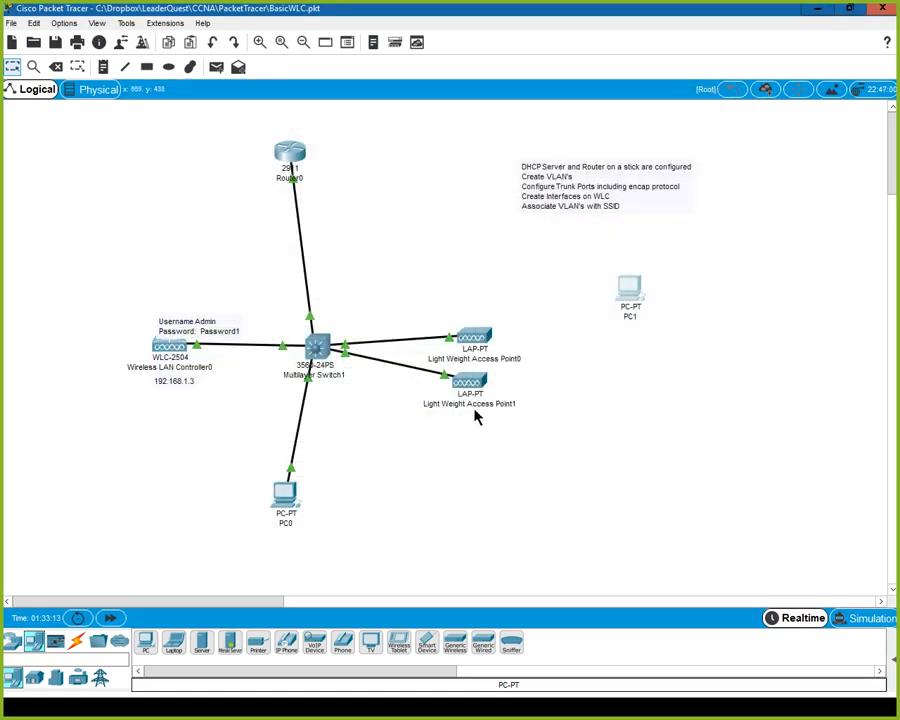
On the vlan20 WLAN's Advanced tab, enable FlexConnect Local Switching and Local Auth, and apply.
{"action": "mouse_move", "coordinate": [477, 386]}
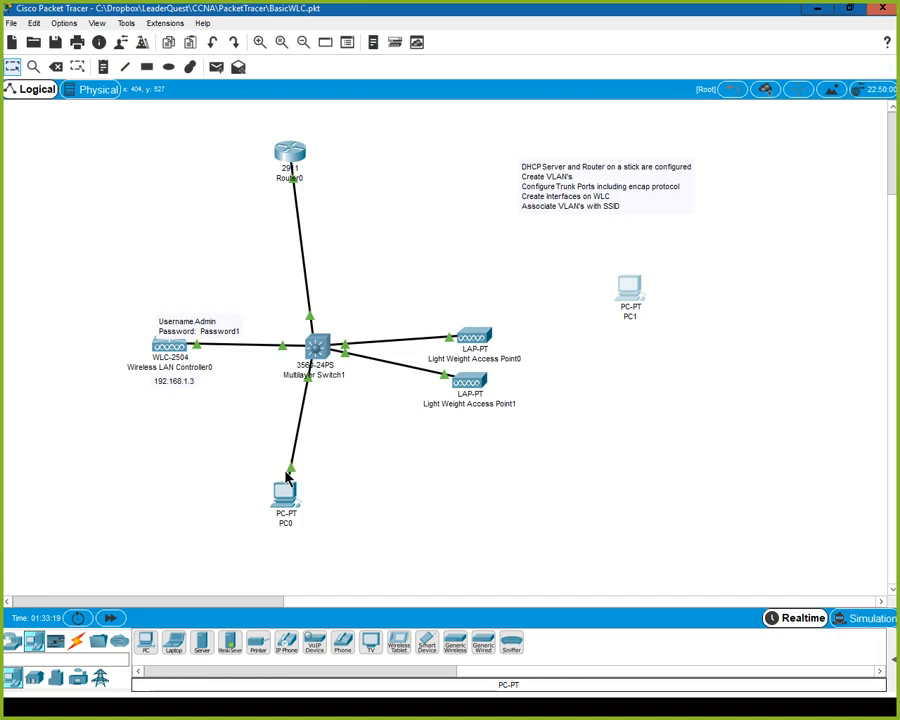
{"action": "left_click", "coordinate": [289, 492]}
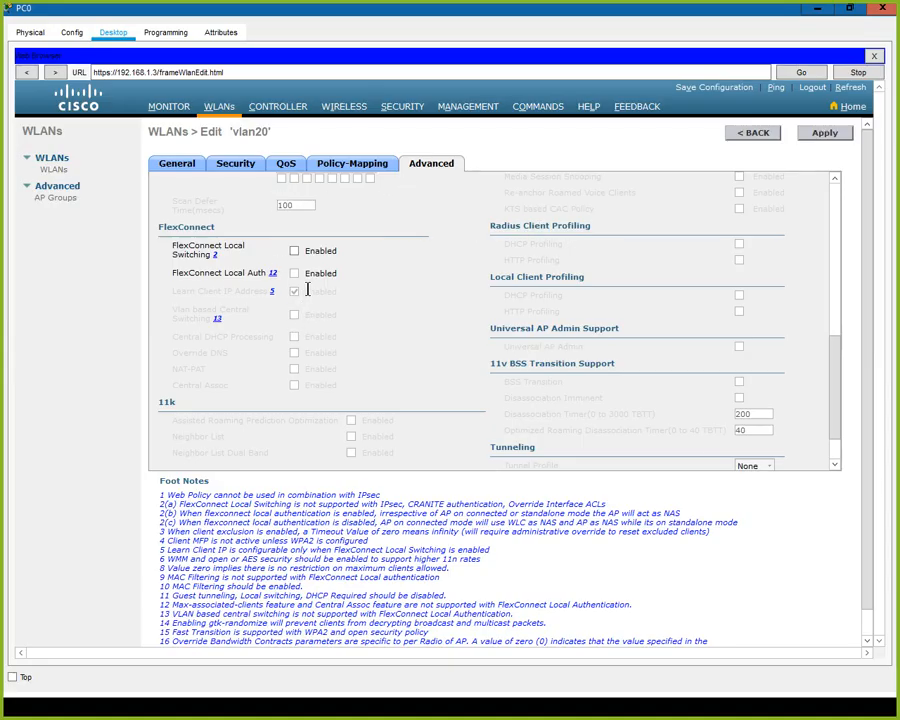
{"action": "left_click", "coordinate": [294, 250]}
{"action": "left_click", "coordinate": [294, 273]}
{"action": "left_click", "coordinate": [825, 134]}
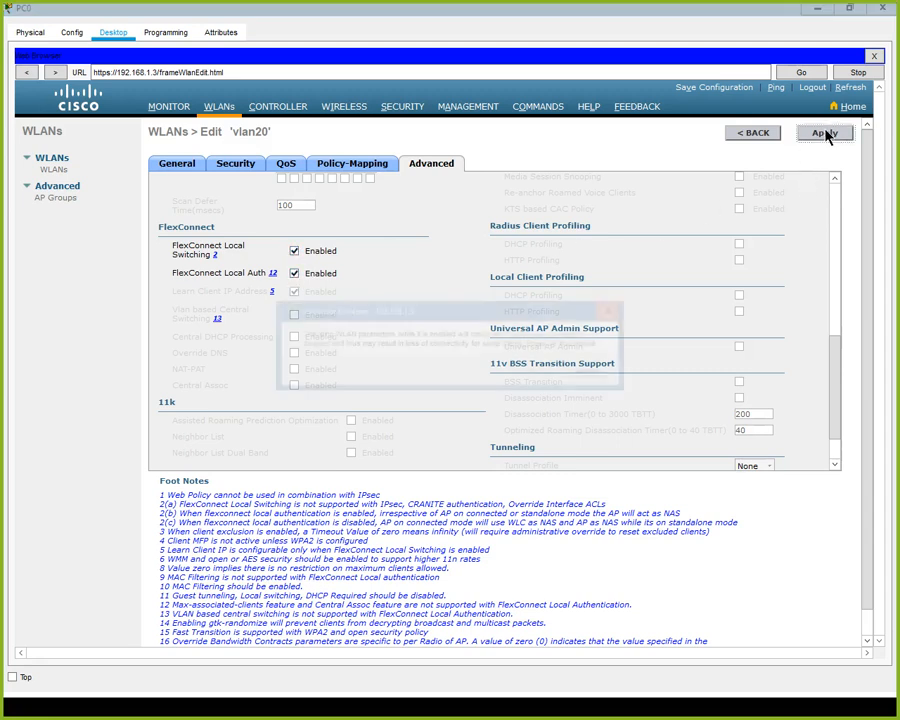
{"action": "left_click", "coordinate": [535, 371]}
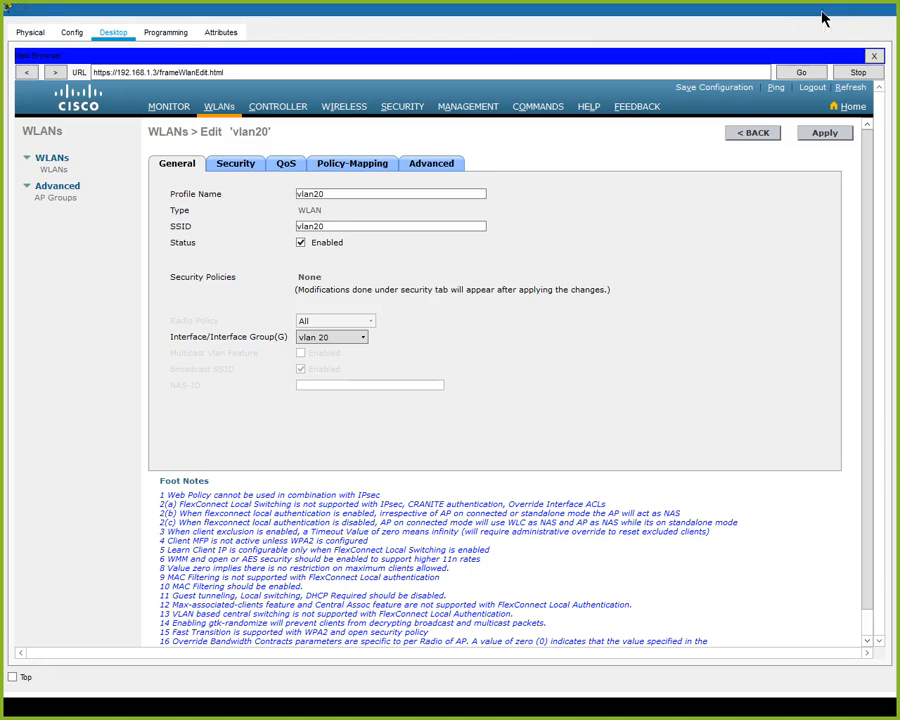
Open PC1's PC Wireless utility and list the available wireless networks.
{"action": "left_click", "coordinate": [819, 12]}
{"action": "left_click", "coordinate": [629, 297]}
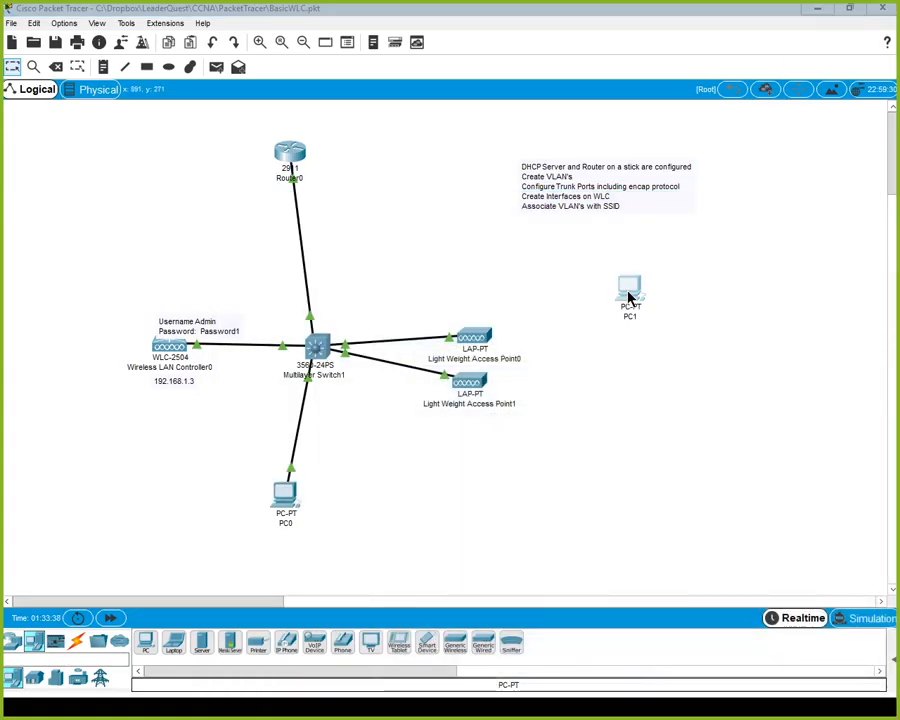
{"action": "left_click", "coordinate": [227, 309]}
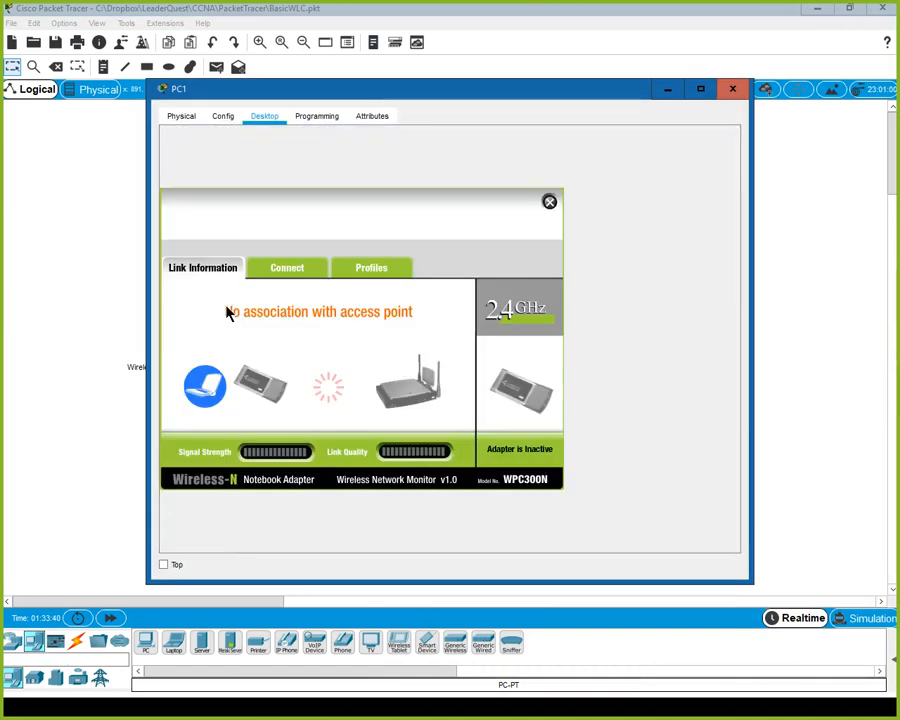
{"action": "left_click", "coordinate": [286, 272]}
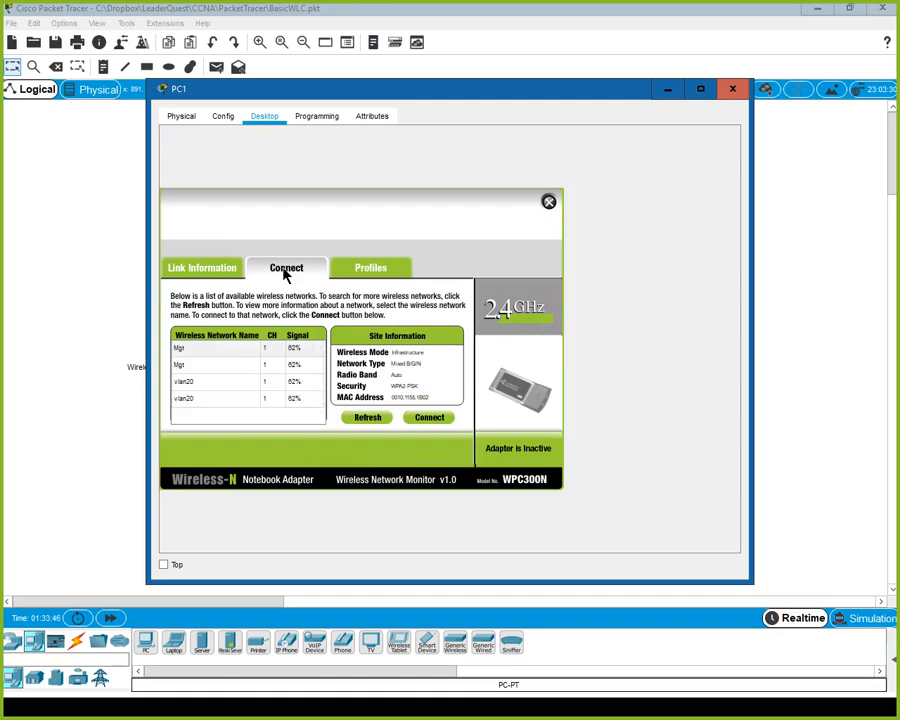
Connect PC1 to the vlan20 SSID and check its wireless link in the topology.
{"action": "left_click", "coordinate": [202, 386]}
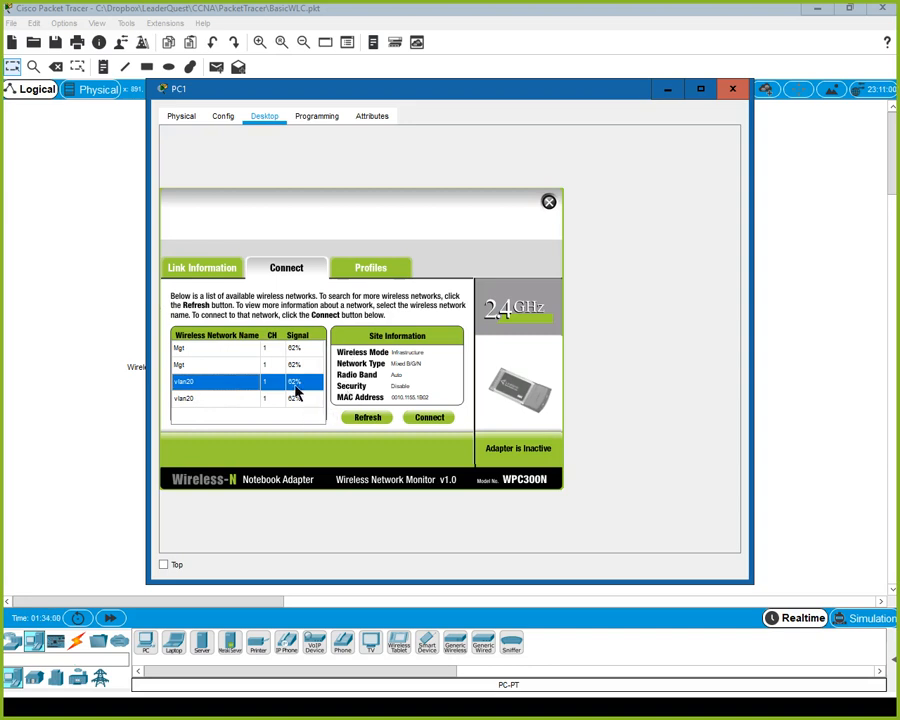
{"action": "left_click", "coordinate": [433, 420]}
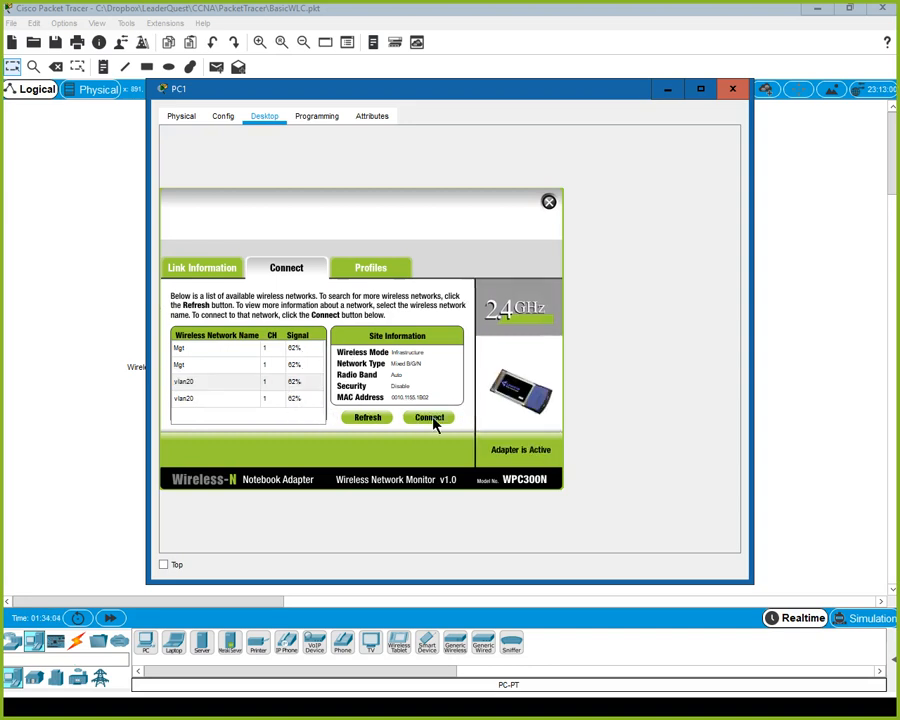
{"action": "left_click", "coordinate": [665, 91]}
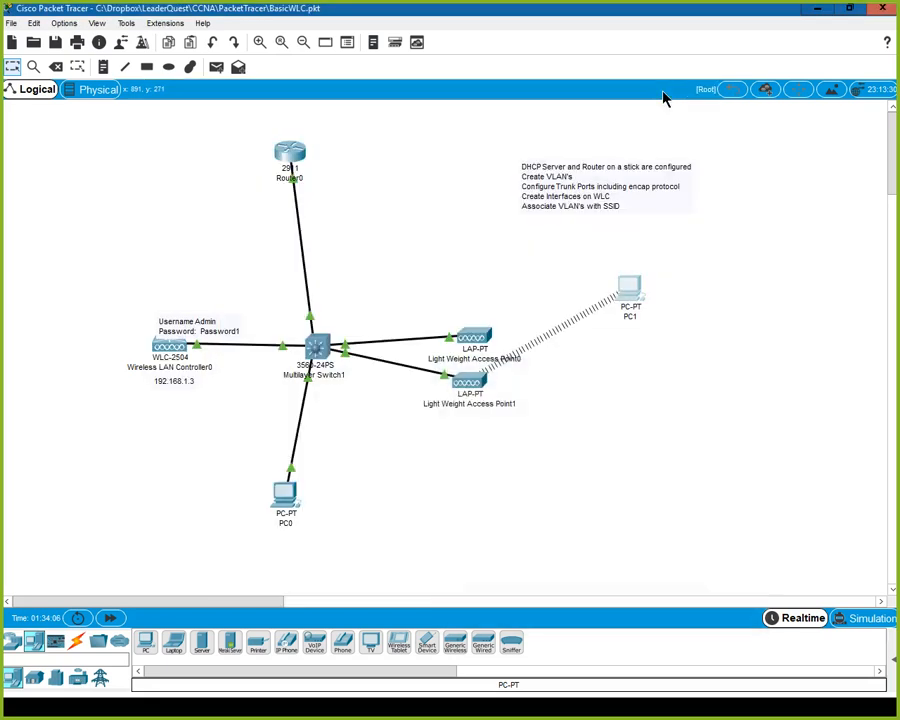
{"action": "left_click", "coordinate": [630, 295]}
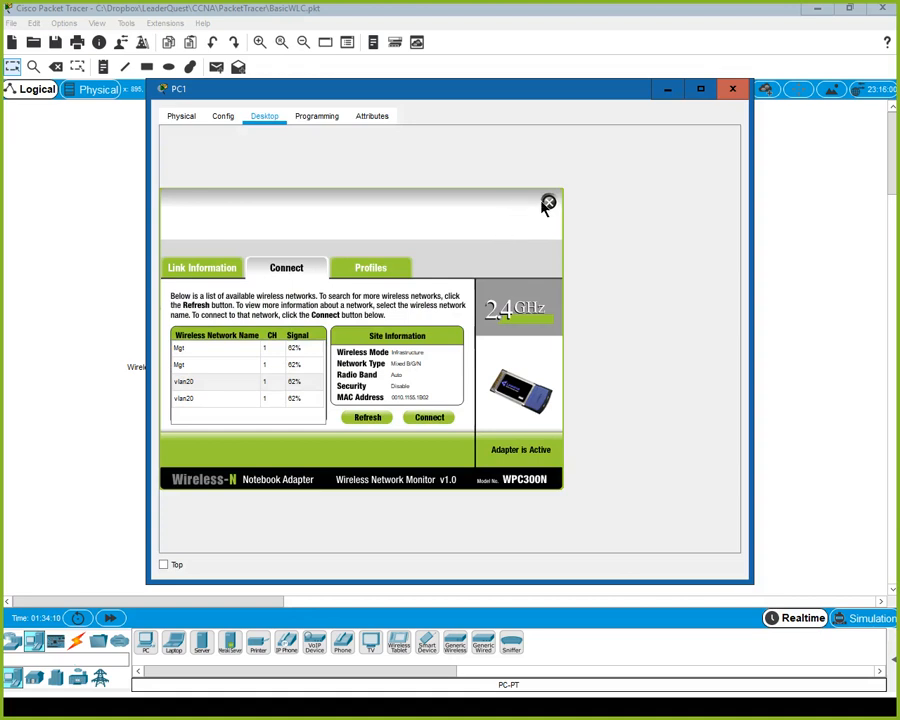
{"action": "left_click", "coordinate": [547, 204]}
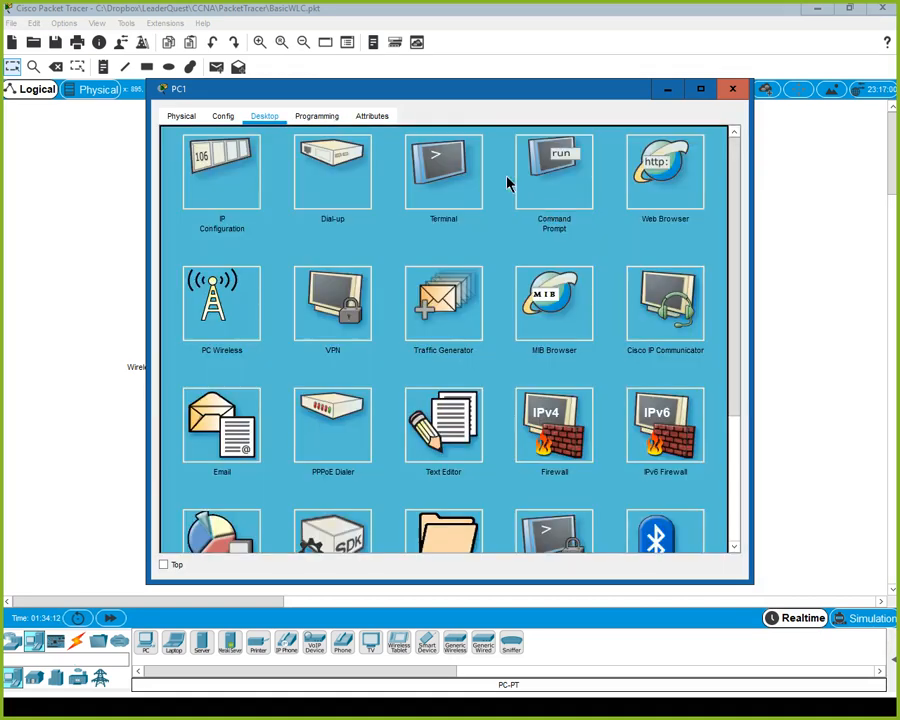
{"action": "left_click", "coordinate": [586, 169]}
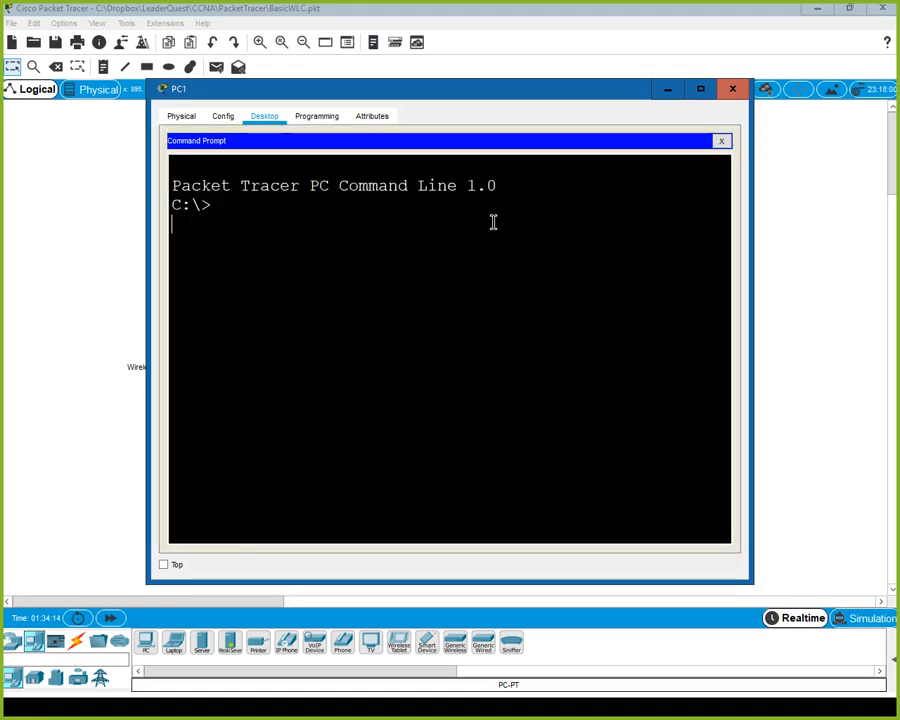
{"action": "type", "text": "ipconfig"}
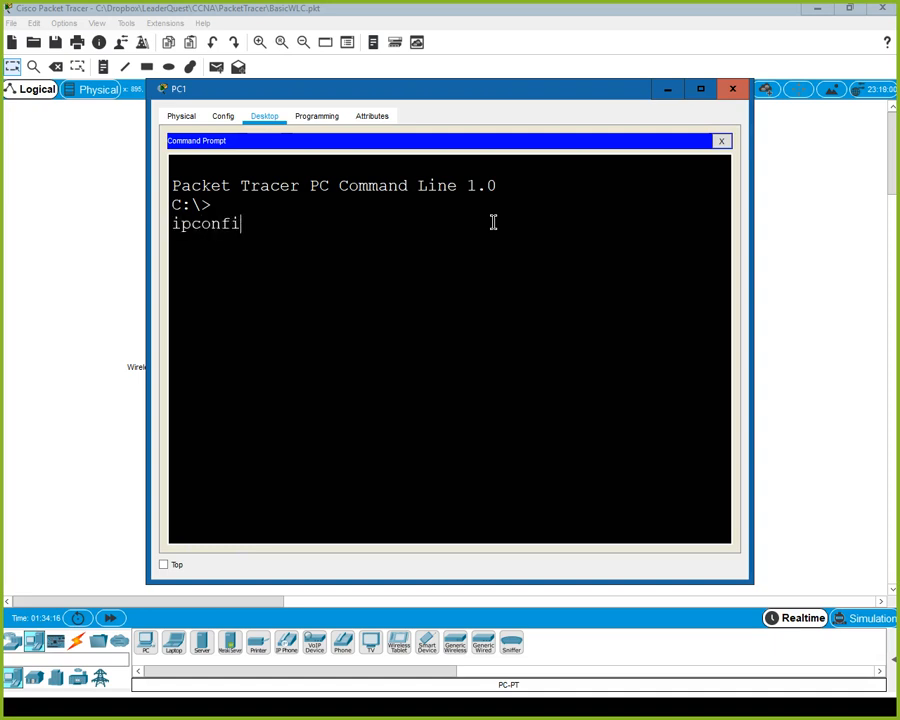
{"action": "key", "text": "Return"}
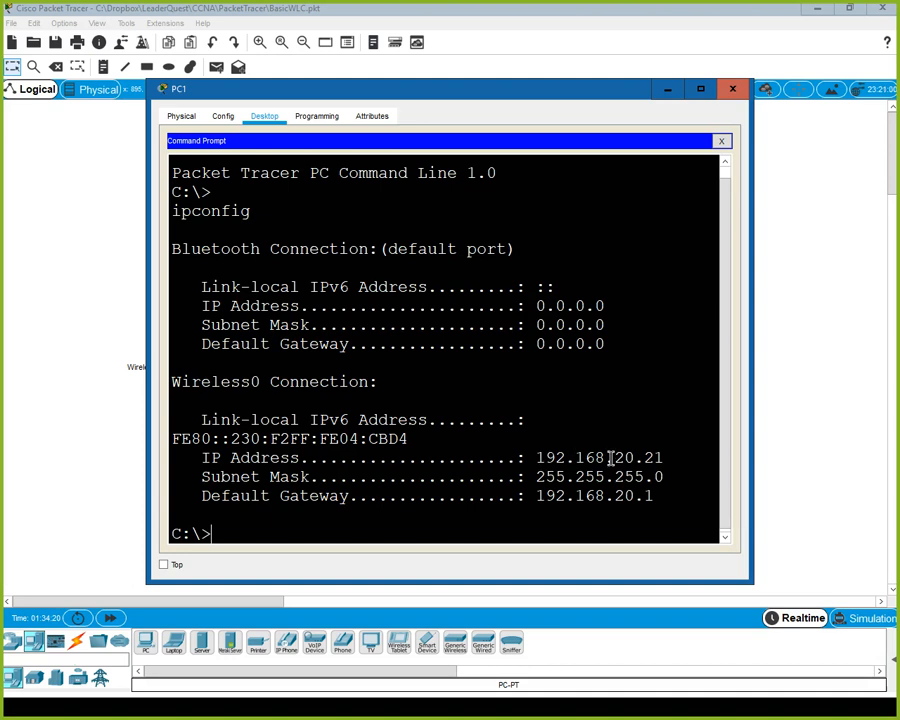
{"action": "left_click_drag", "start_coordinate": [613, 457], "coordinate": [671, 456]}
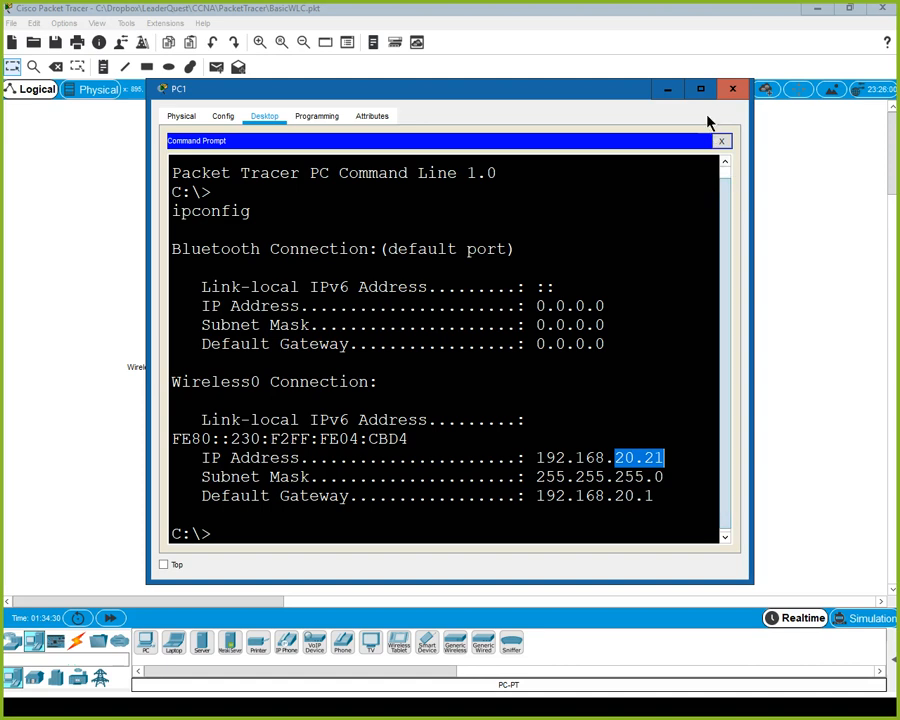
{"action": "left_click", "coordinate": [733, 90]}
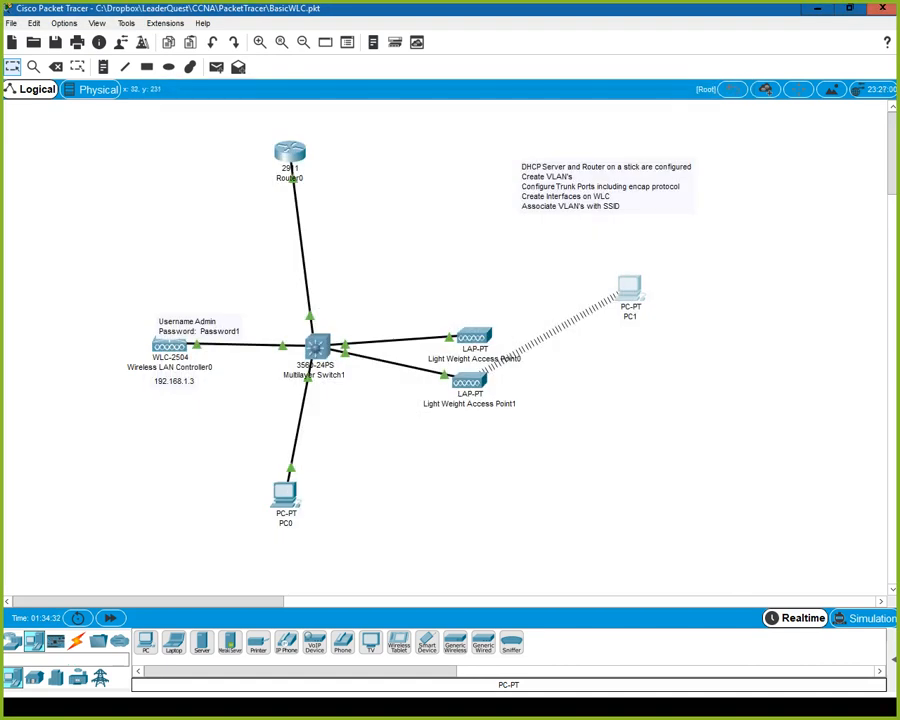